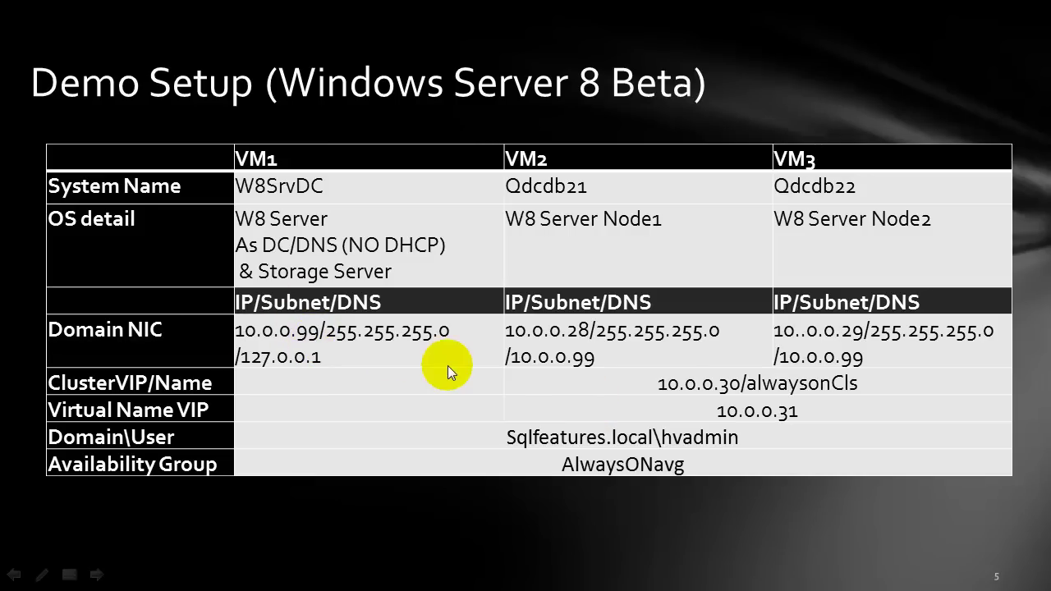
- Open the iSCSI Initiator on the cluster node and agree to start the Microsoft iSCSI service automatically
click(452, 372)
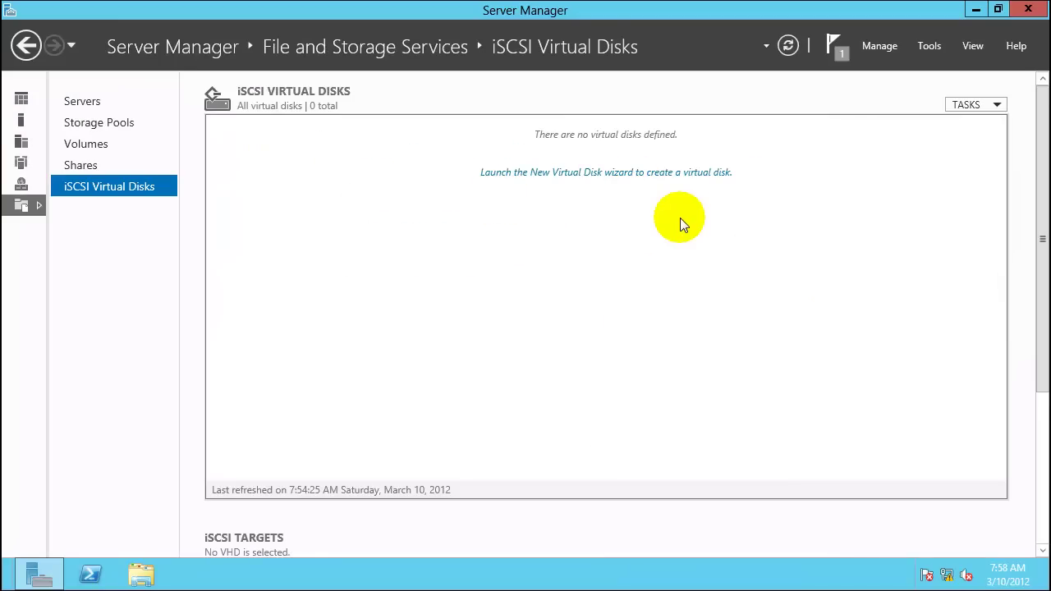
mouse_move(673, 5)
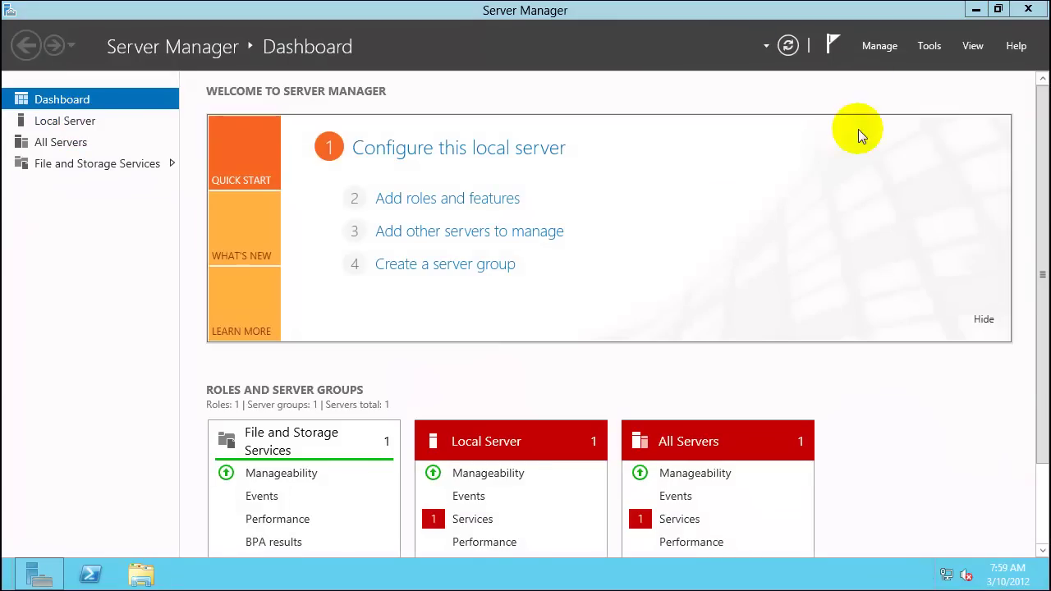
click(930, 48)
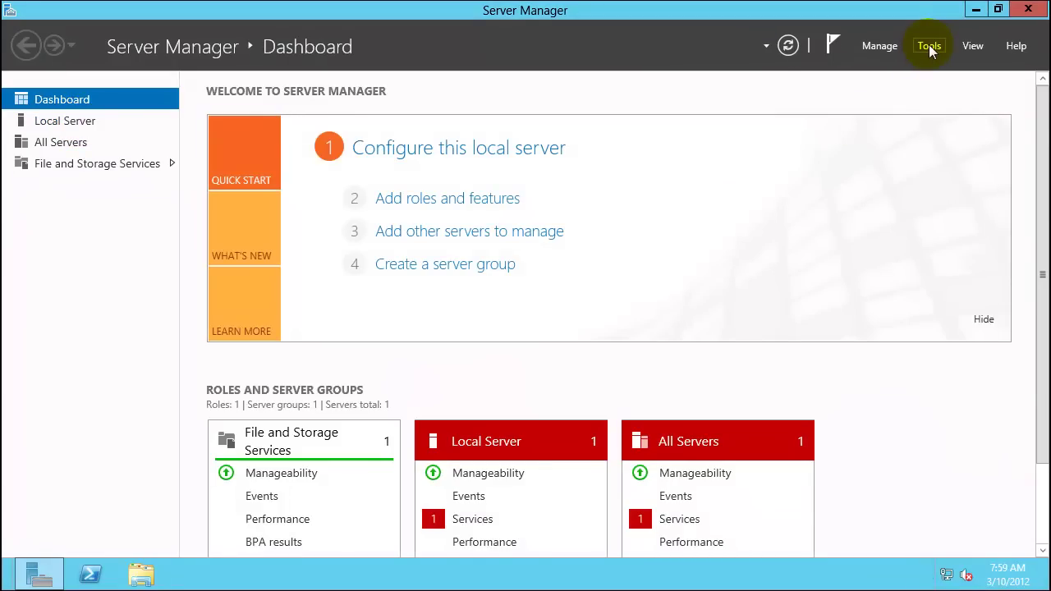
click(875, 137)
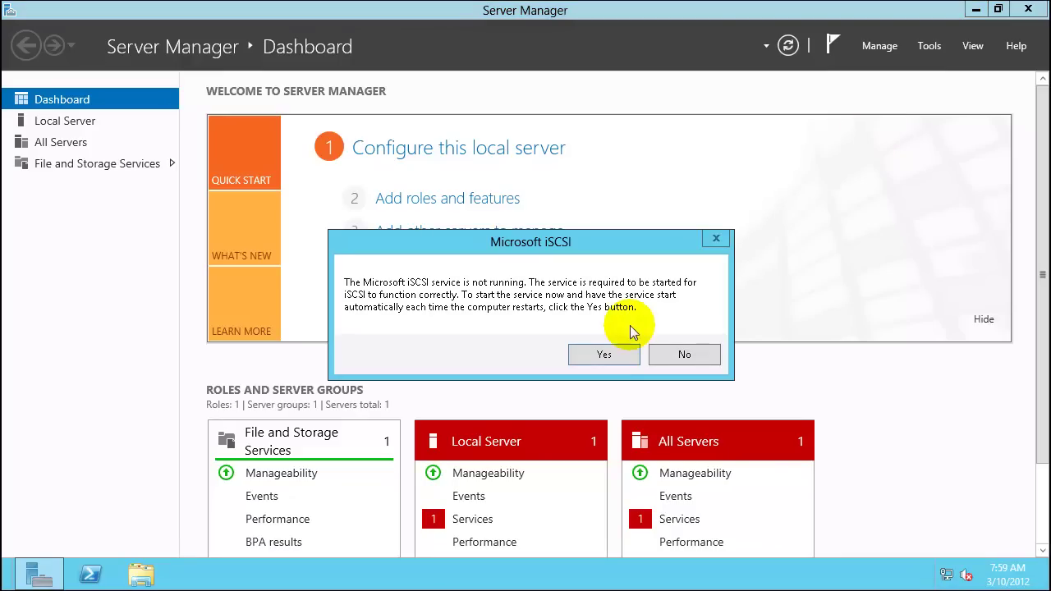
click(609, 355)
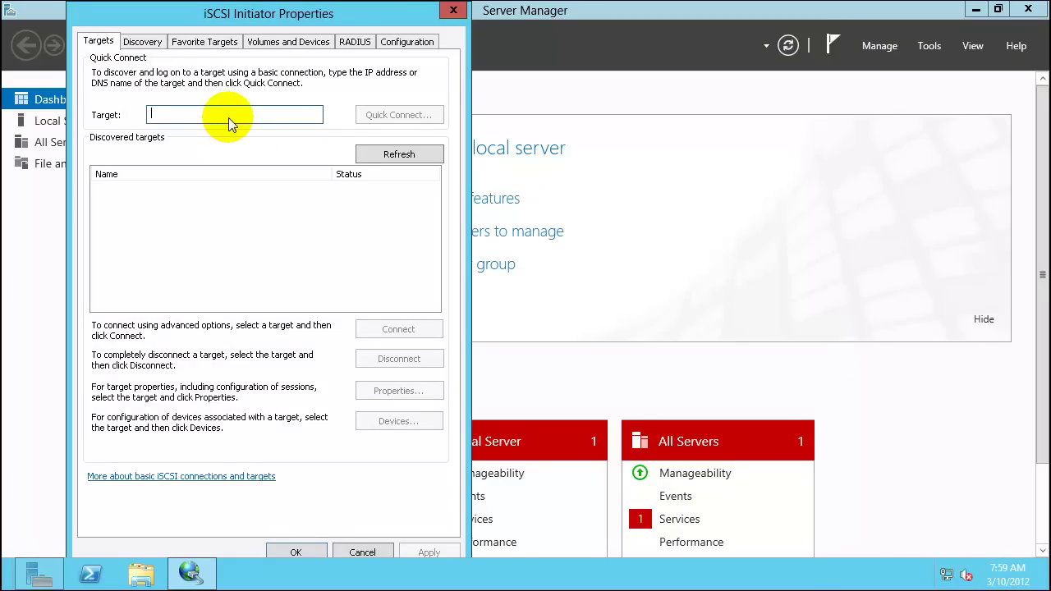
- Quick-connect the initiator to the target server 10.0.0.99 and clear the target address
text(10.0)
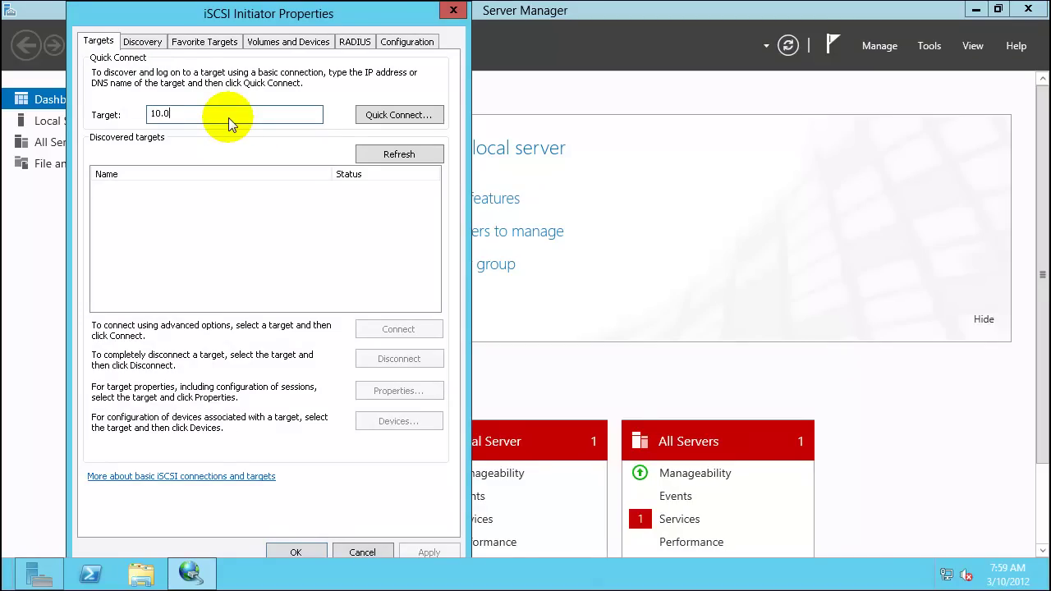
text(.0.99)
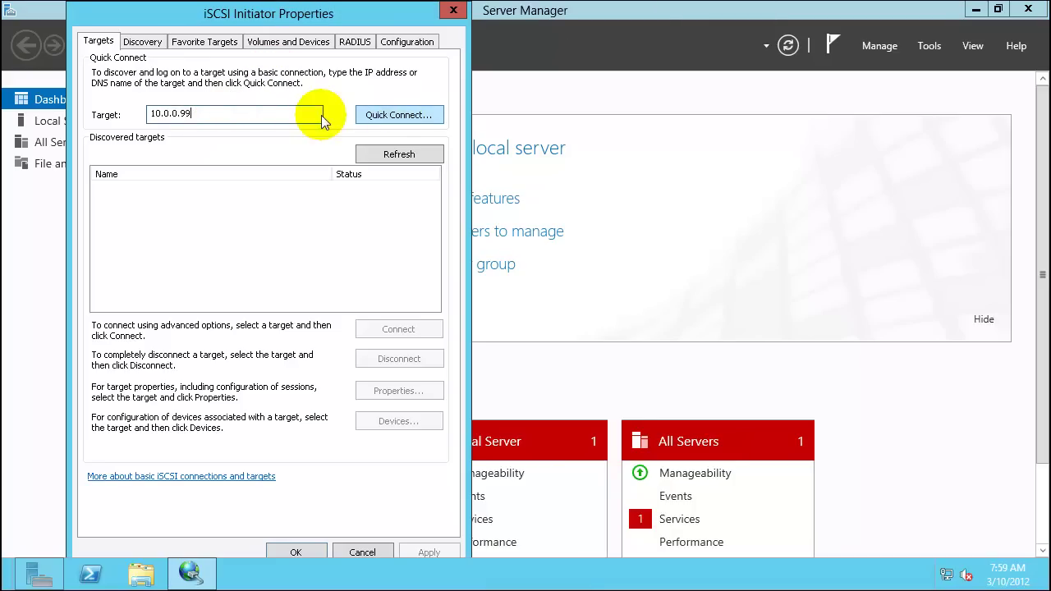
drag(277, 116, 4, 76)
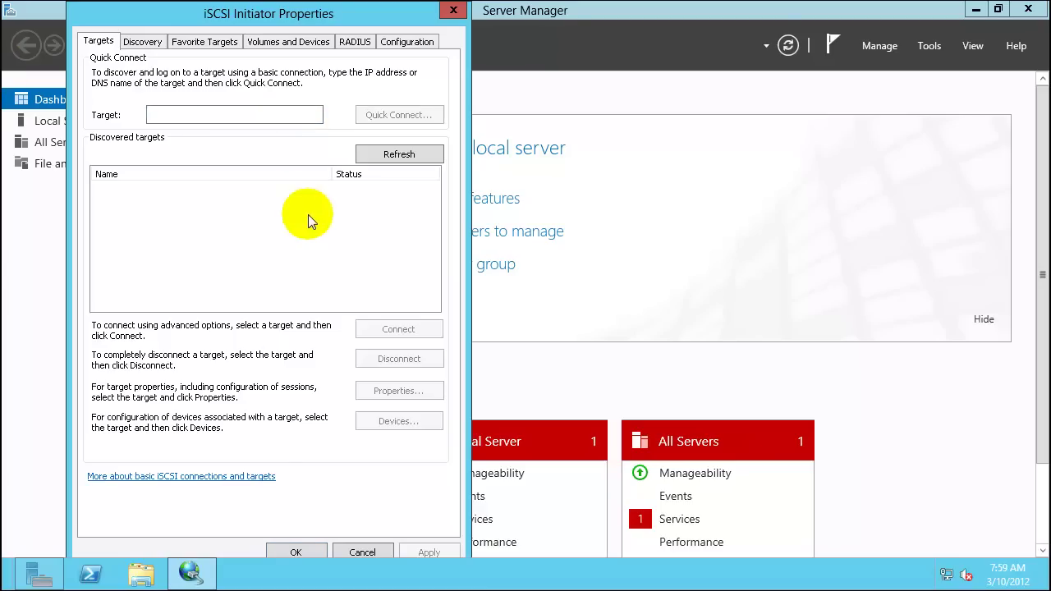
- Examine the initiator's target portals and its initiator name in the configuration settings
click(144, 48)
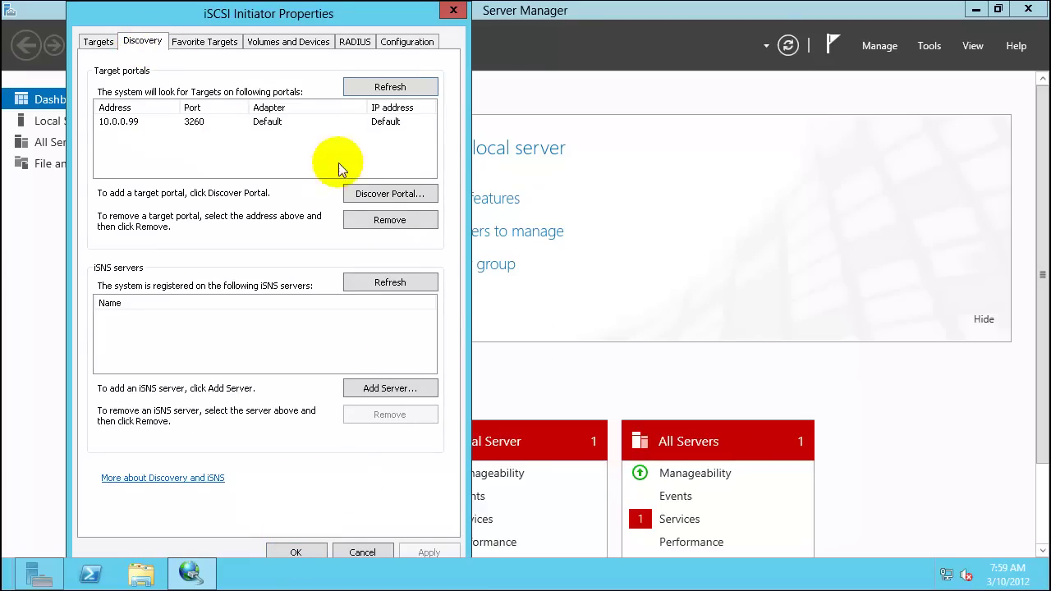
click(411, 43)
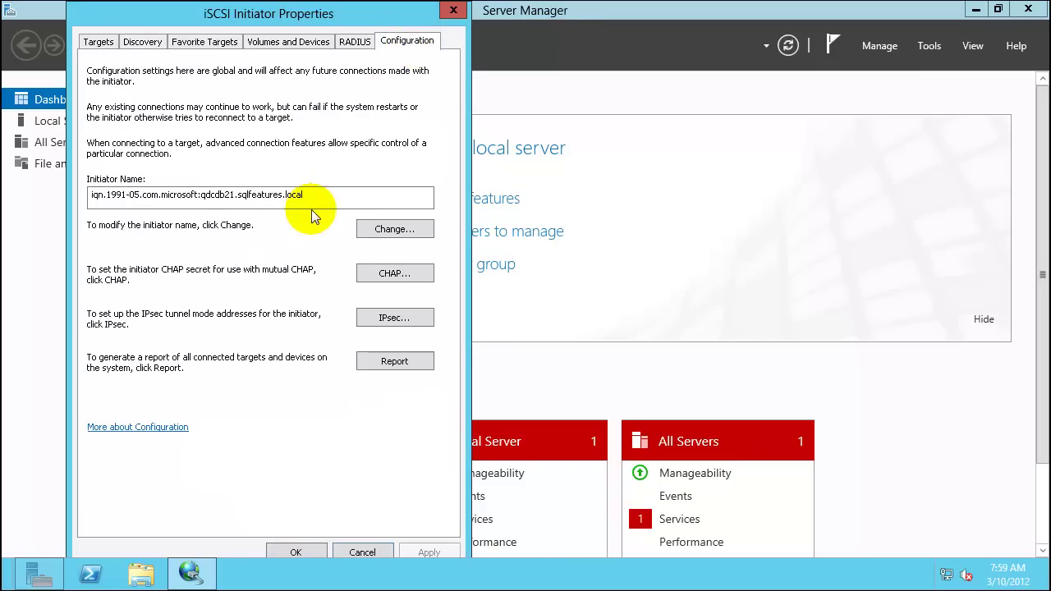
drag(335, 194, 59, 193)
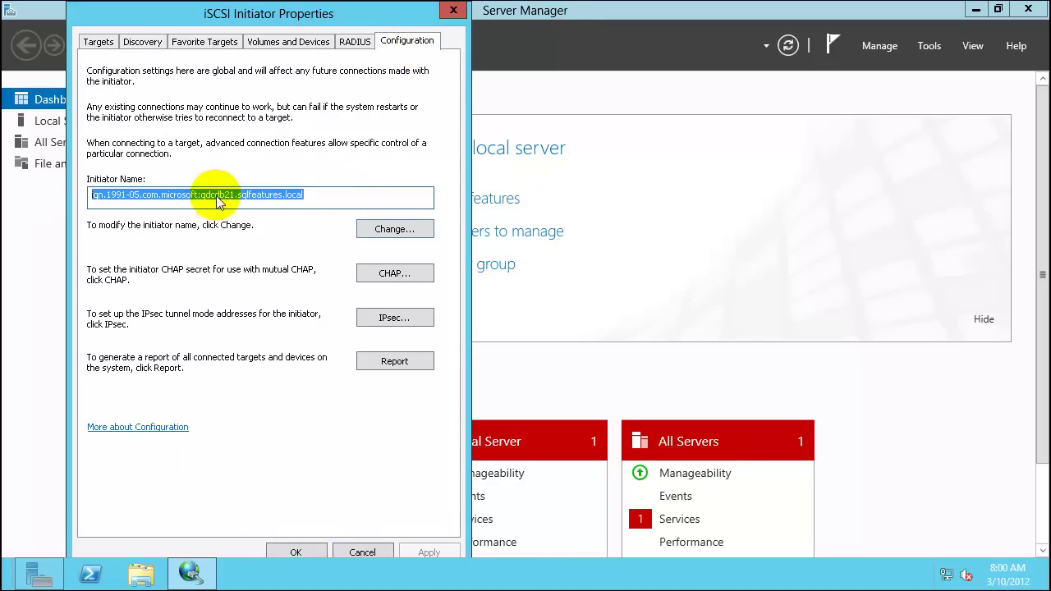
click(340, 197)
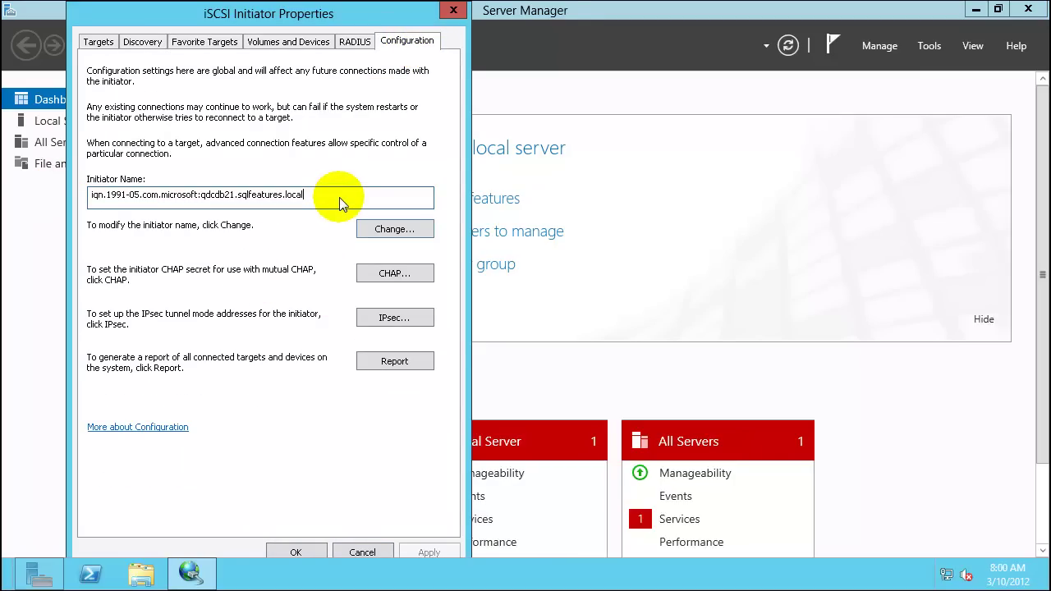
drag(339, 197, 11, 152)
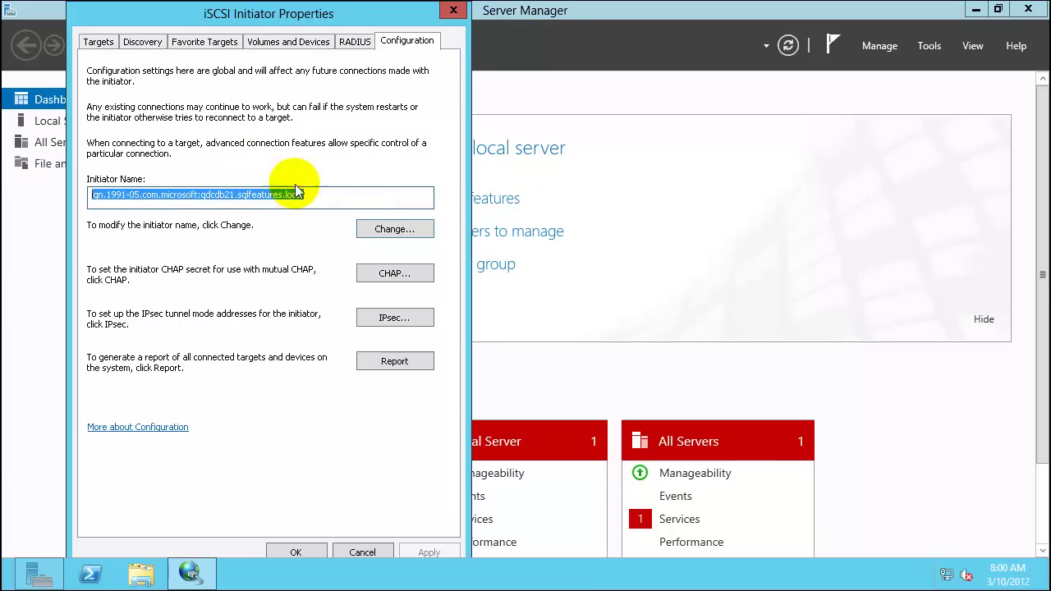
click(334, 195)
drag(333, 194, 28, 195)
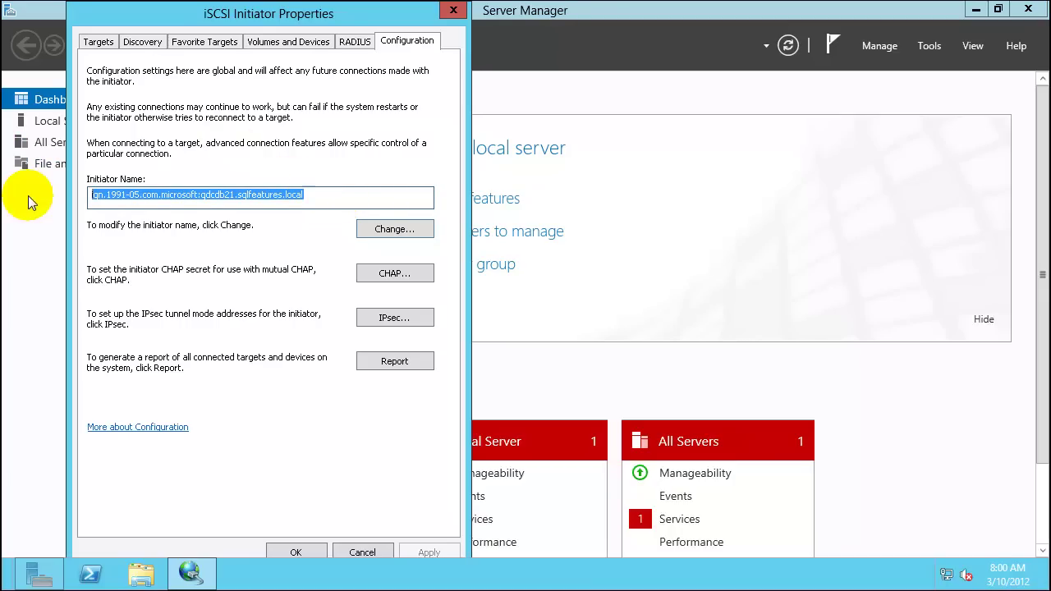
click(343, 195)
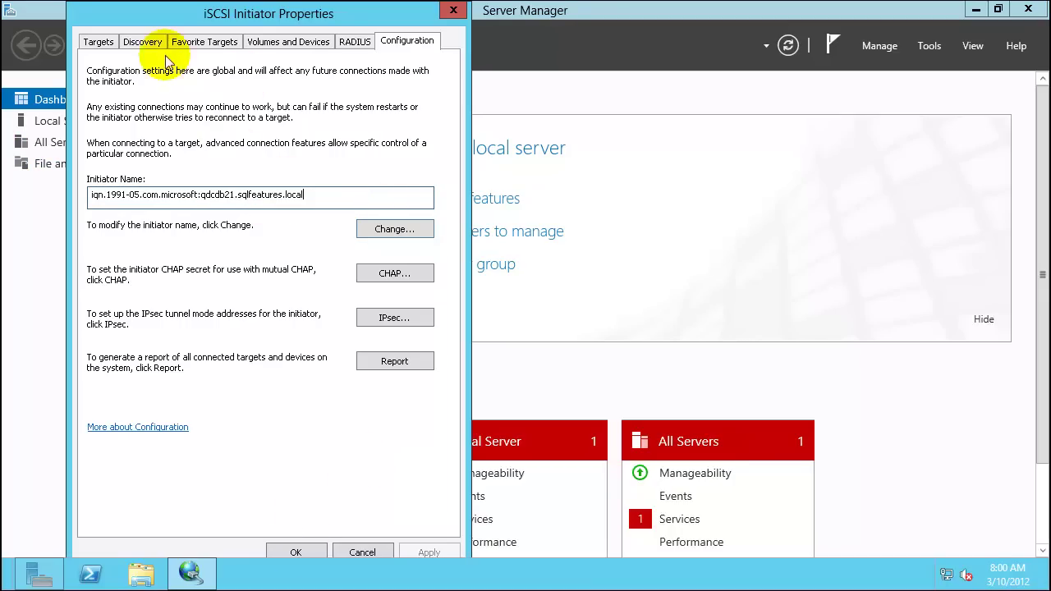
- Review the target portals and discovered targets, and close the iSCSI Initiator properties
click(140, 44)
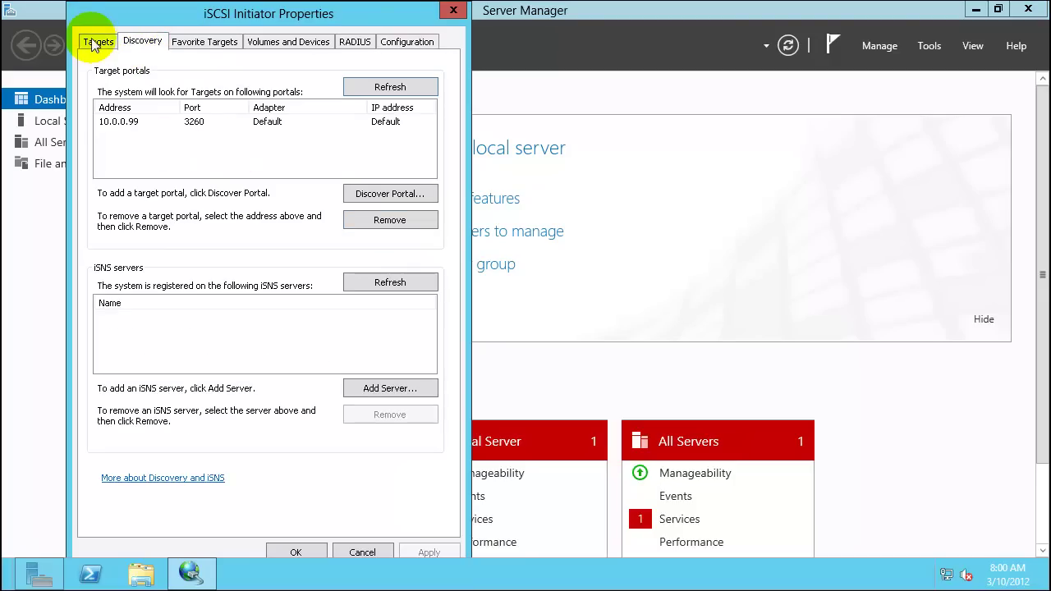
click(96, 41)
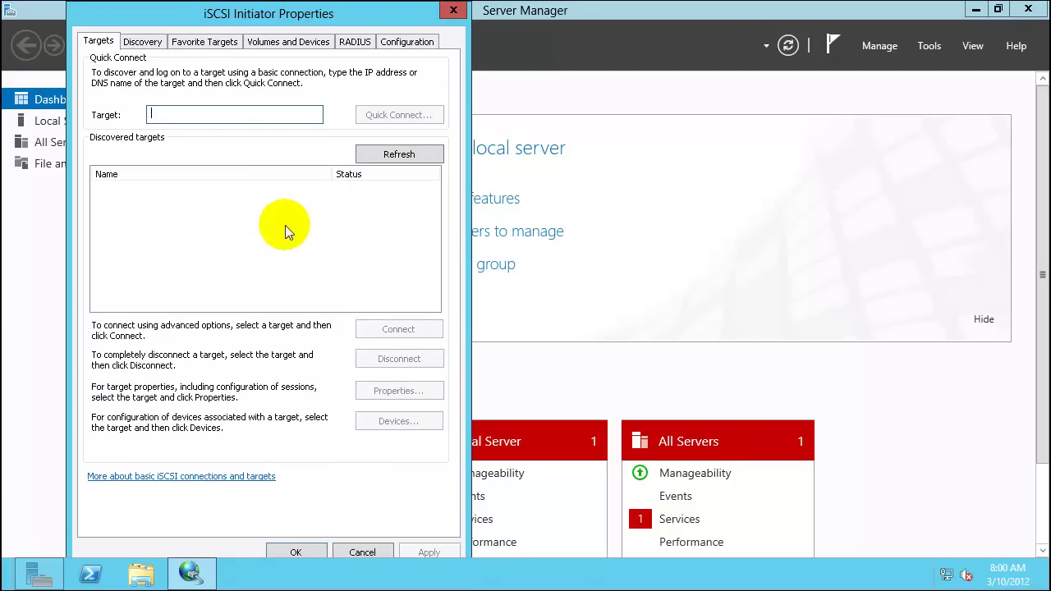
click(148, 44)
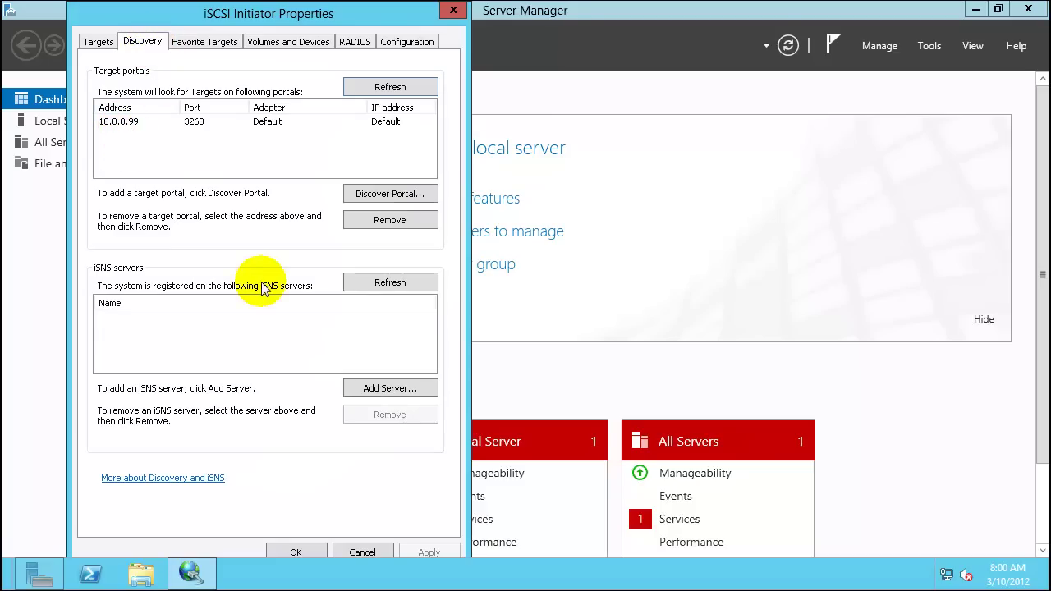
click(297, 552)
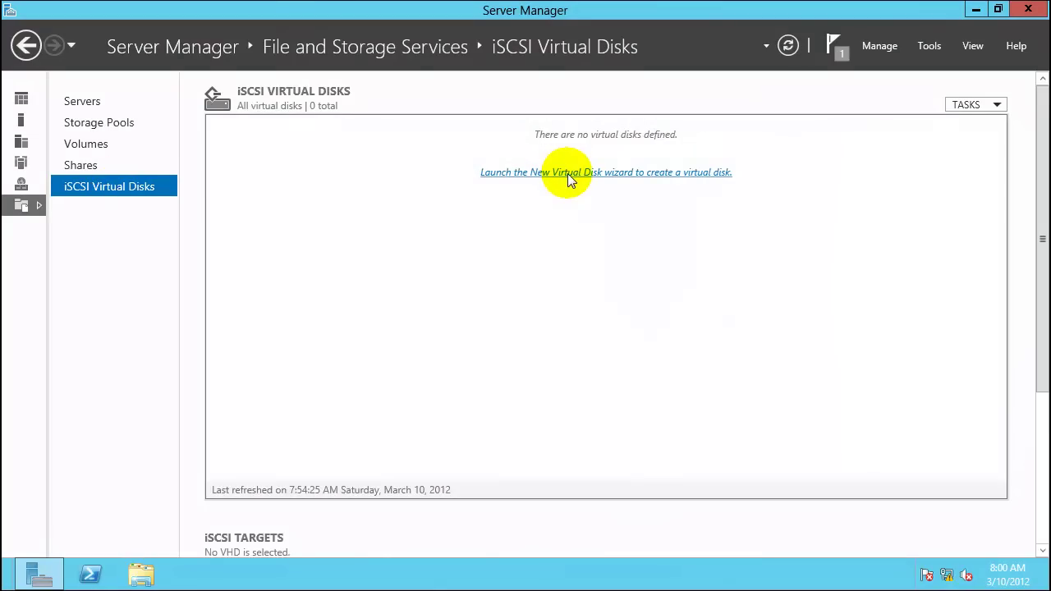
- Start a new iSCSI virtual disk on the W8SrvDC server, stored on the C: volume
click(568, 173)
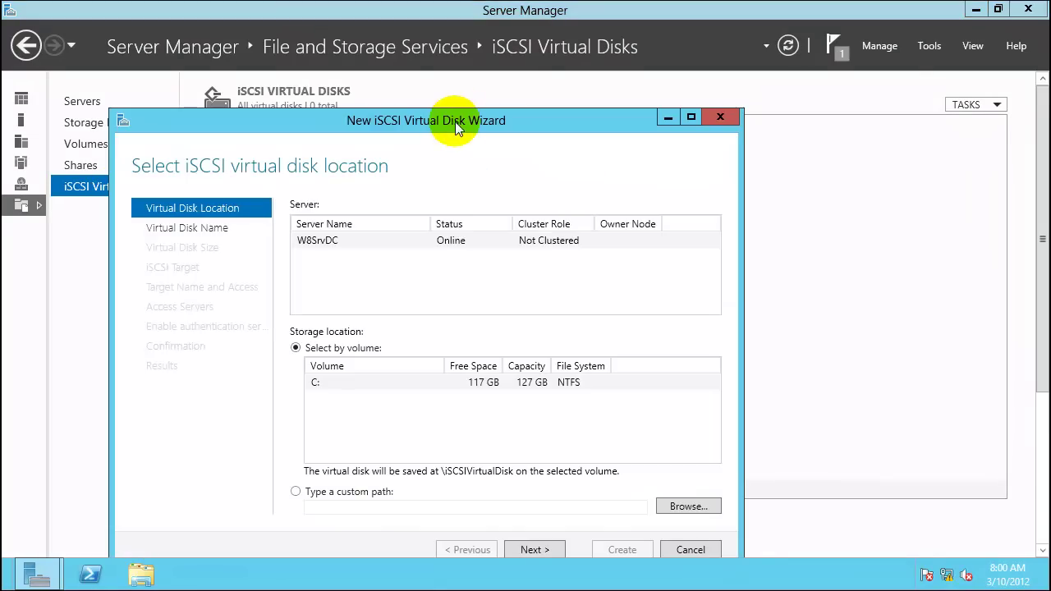
drag(458, 127, 479, 49)
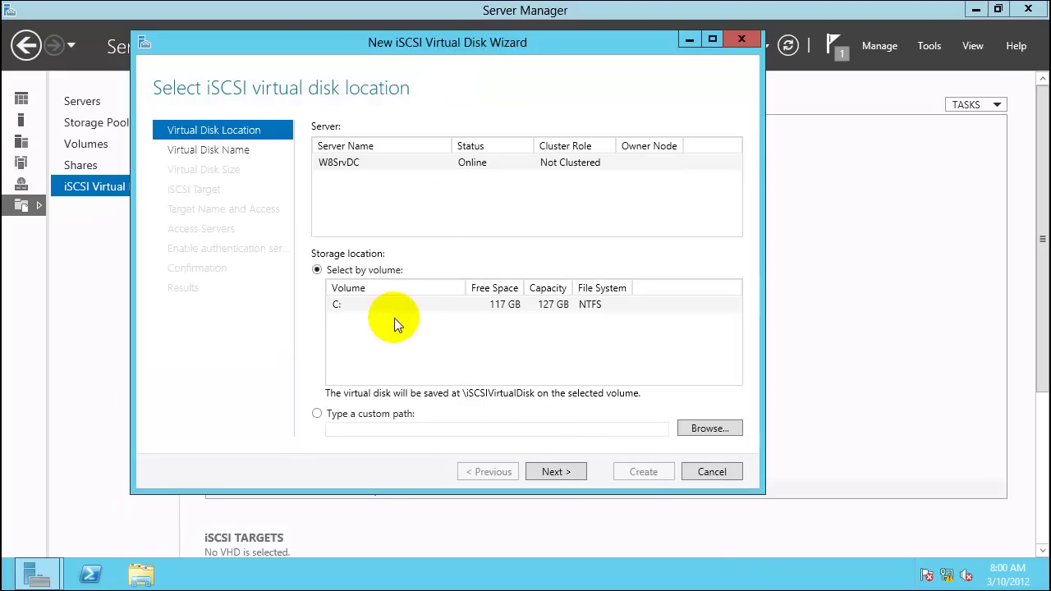
click(569, 474)
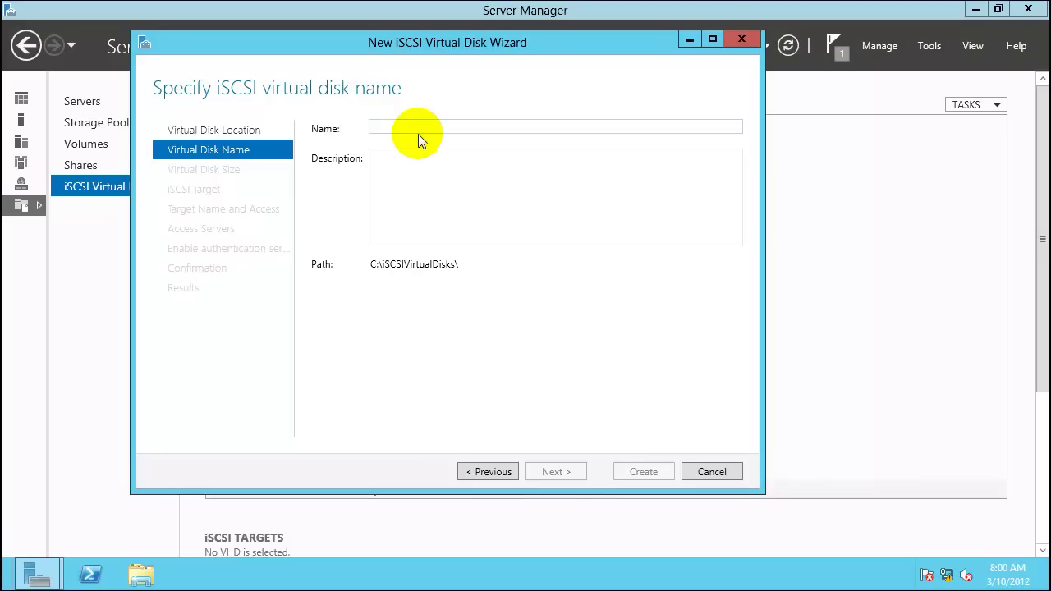
- Name the iSCSI virtual disk SABDISK01_Q, leave its description empty and continue to the disk size
text(SABD)
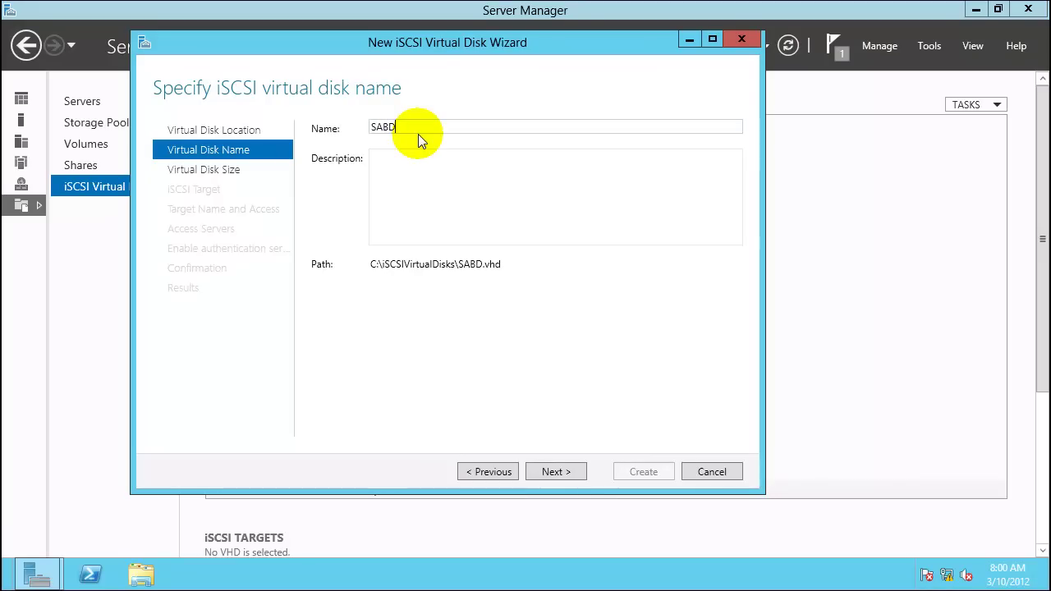
text(ISK01_Q)
key(shift+Left)
key(shift+Left)
key(shift+Home)
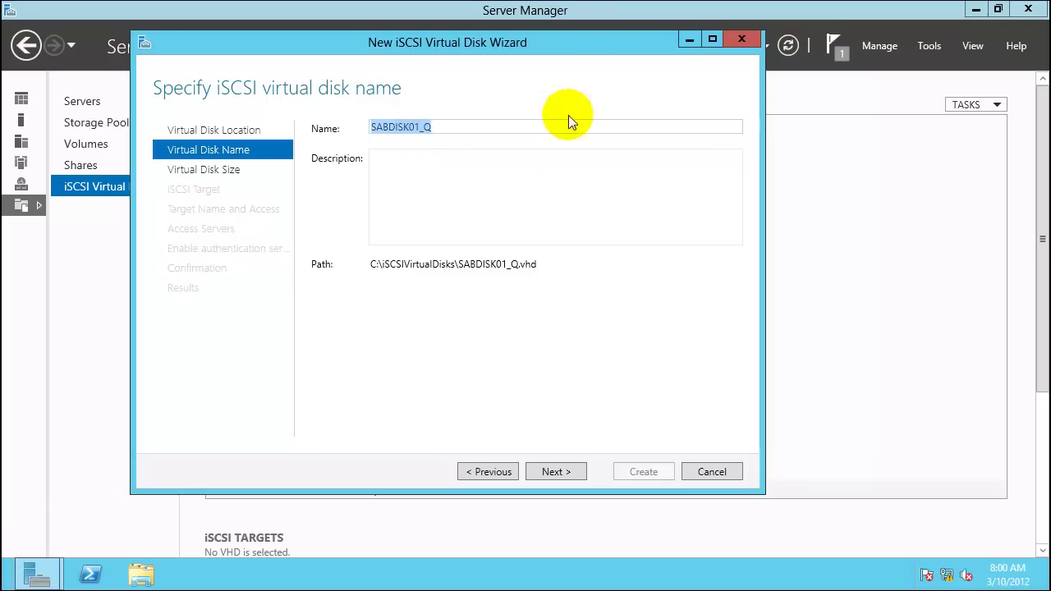
click(458, 228)
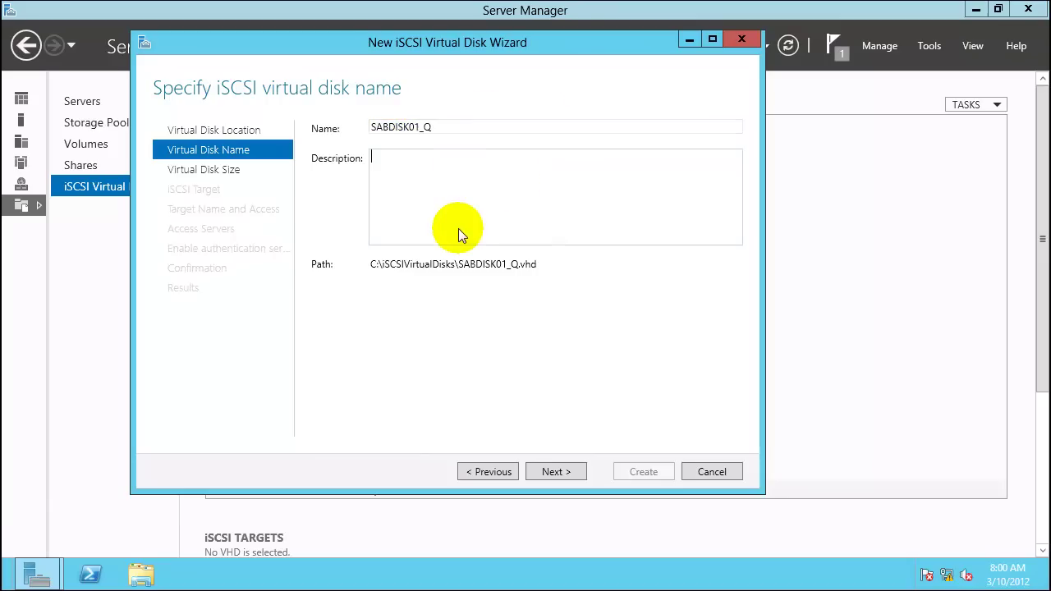
click(557, 472)
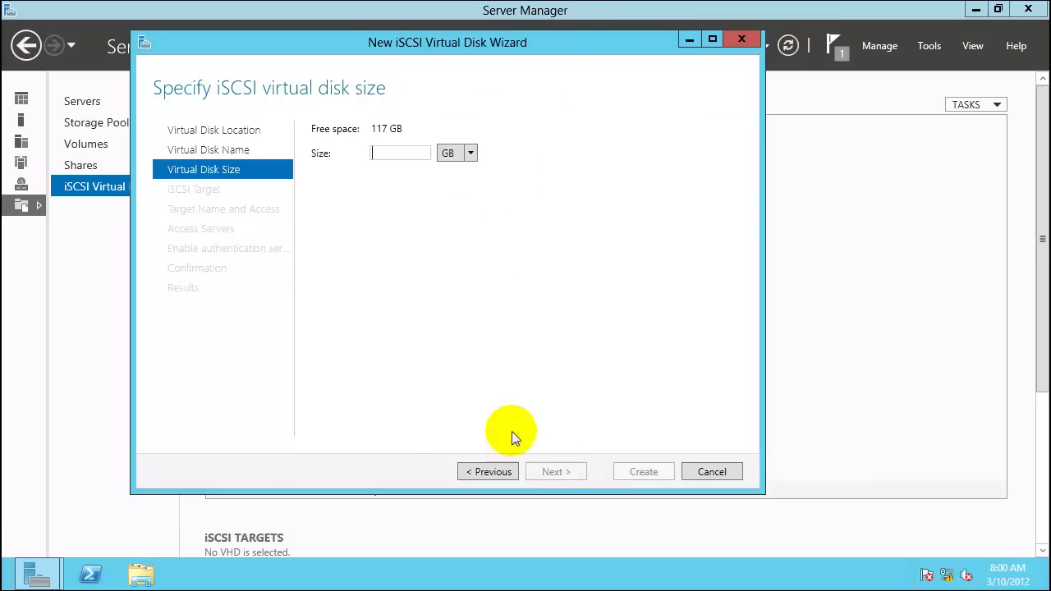
- Set the virtual disk's size to 100 MB and continue to the target assignment
click(471, 154)
click(449, 171)
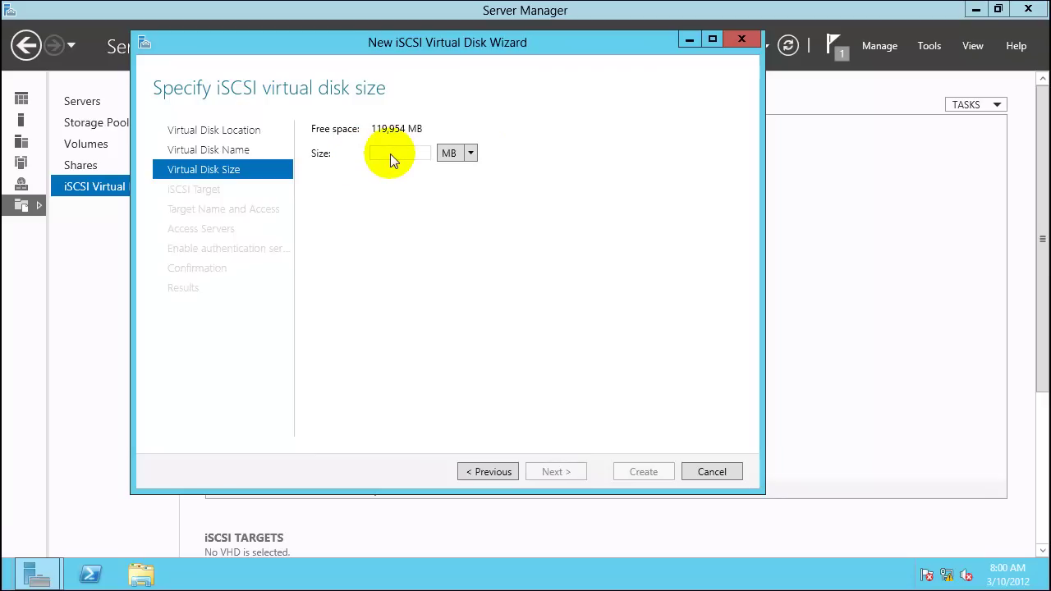
text(100)
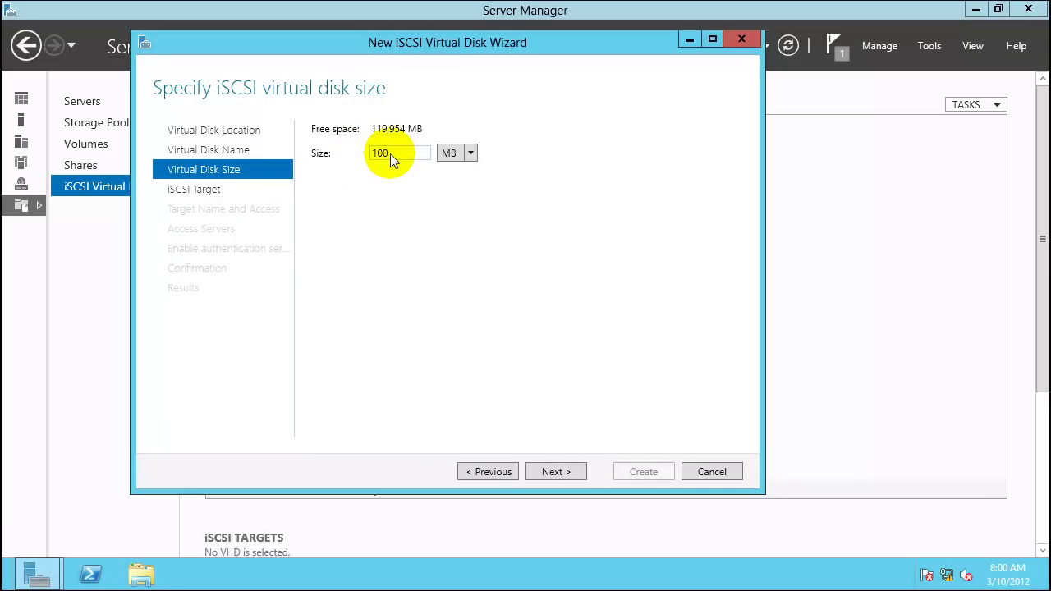
click(559, 473)
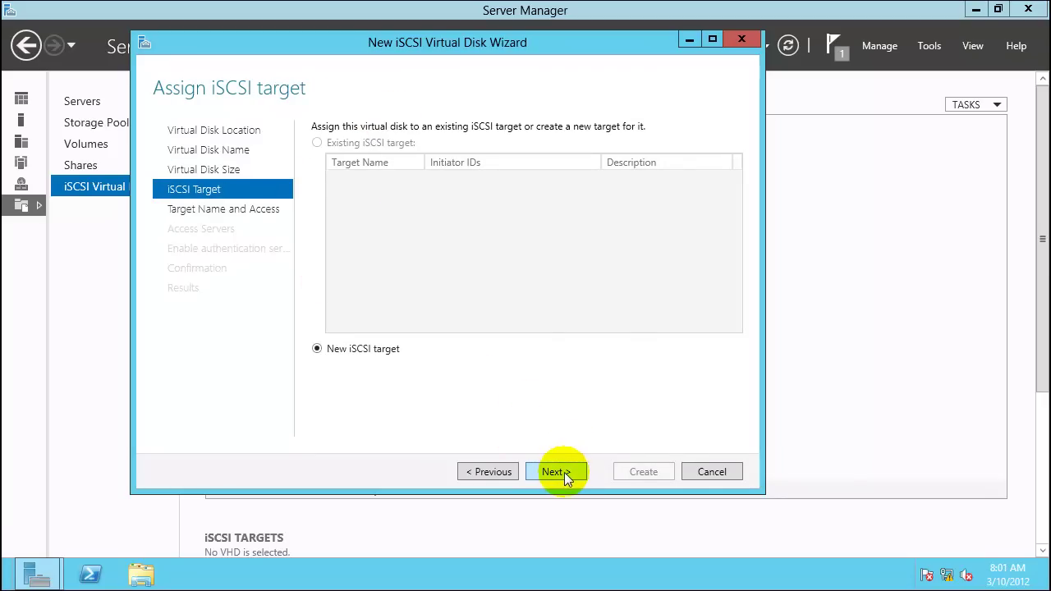
- Assign the disk to a new iSCSI target named SABDISK01_Q, leaving the description empty
click(564, 473)
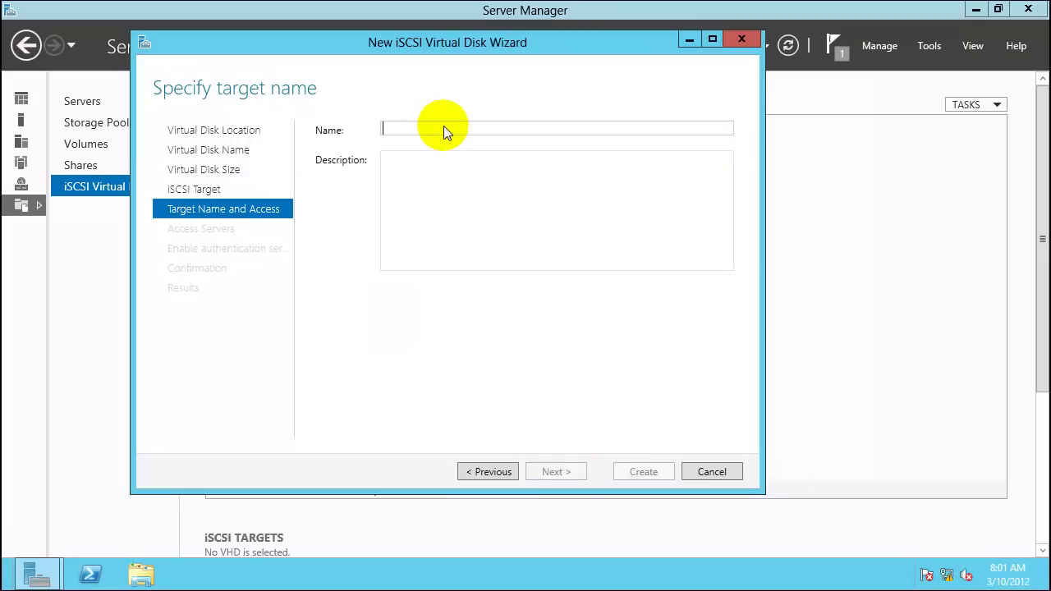
text(SABDISK01_Q)
click(436, 170)
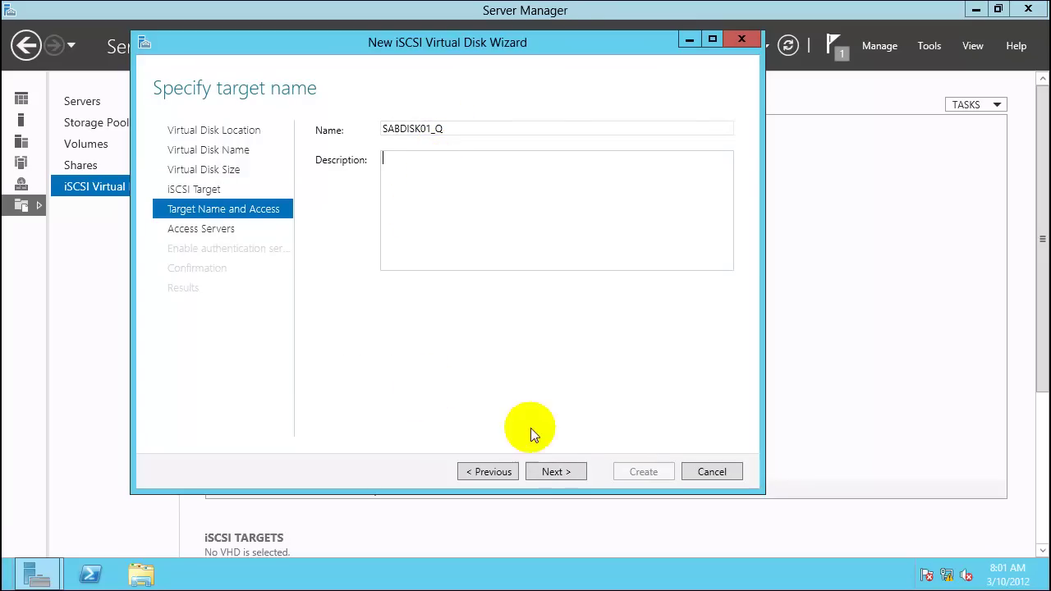
click(561, 470)
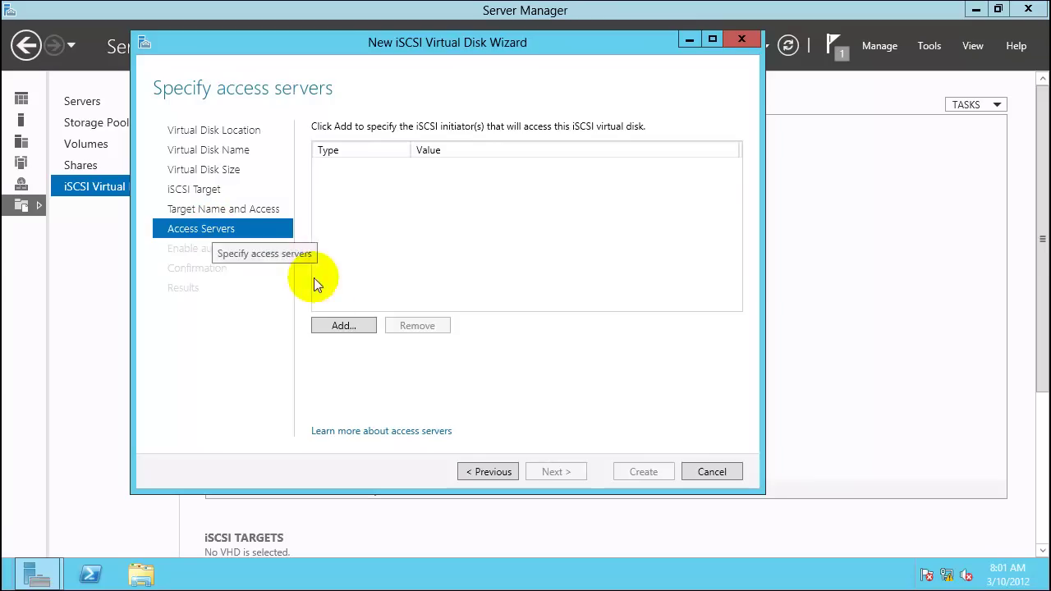
- Add the initiator iqn.1991-05.com.microsoft:qdcdb21.sqlfeatures.local from the target server's initiator cache as an access server
click(344, 325)
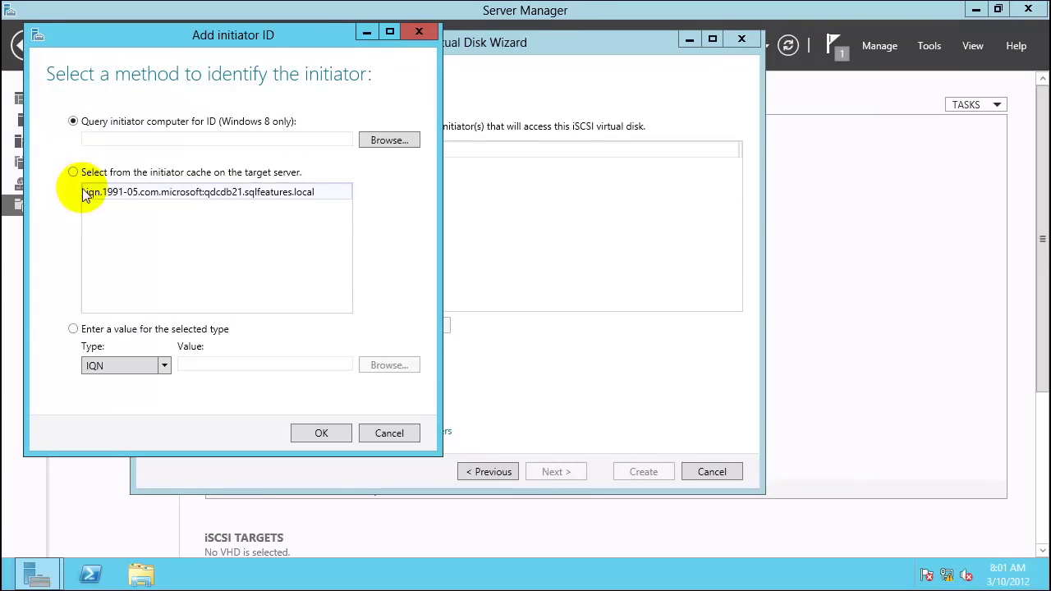
click(111, 179)
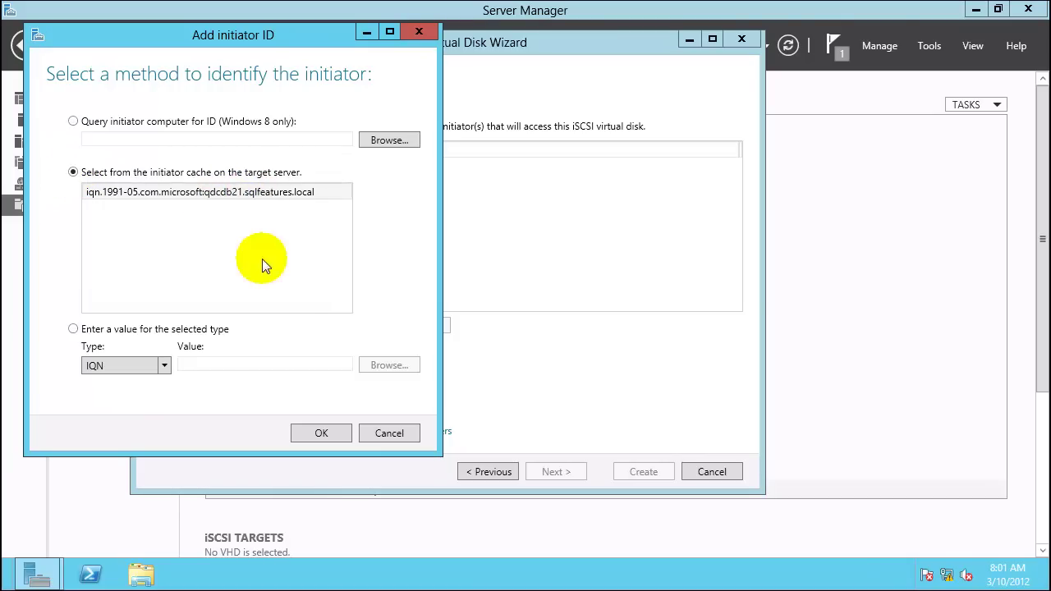
click(320, 433)
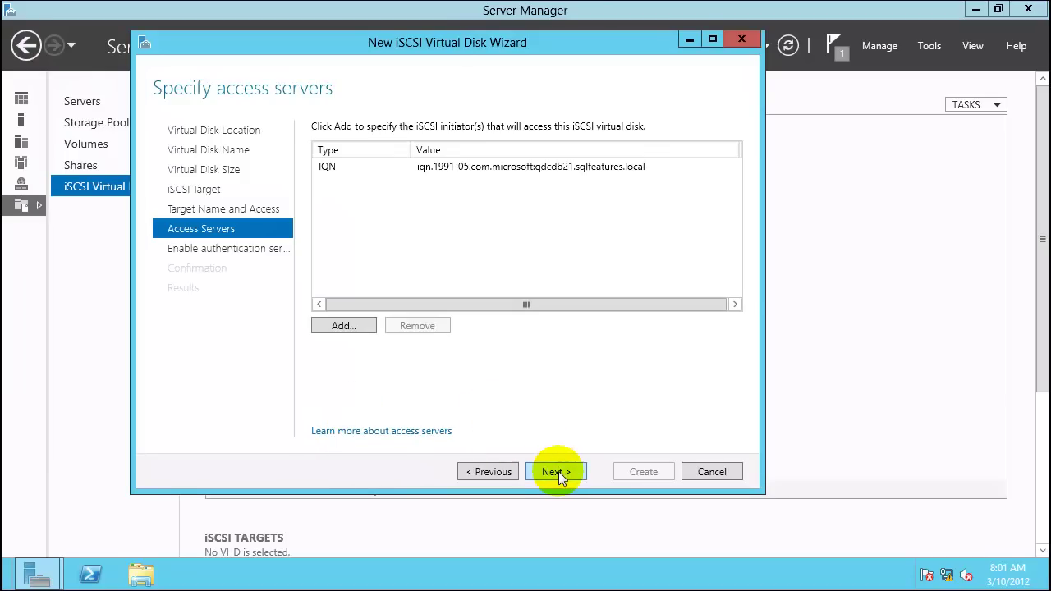
- Leave CHAP and reverse CHAP disabled, create the SABDISK01_Q iSCSI virtual disk and its target, and close the wizard
click(561, 473)
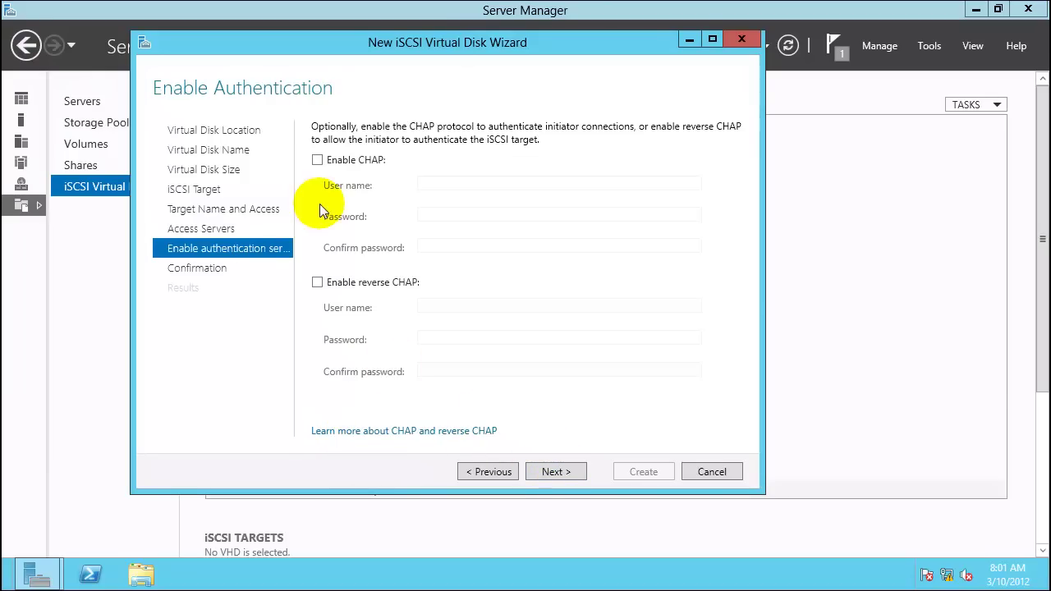
click(557, 473)
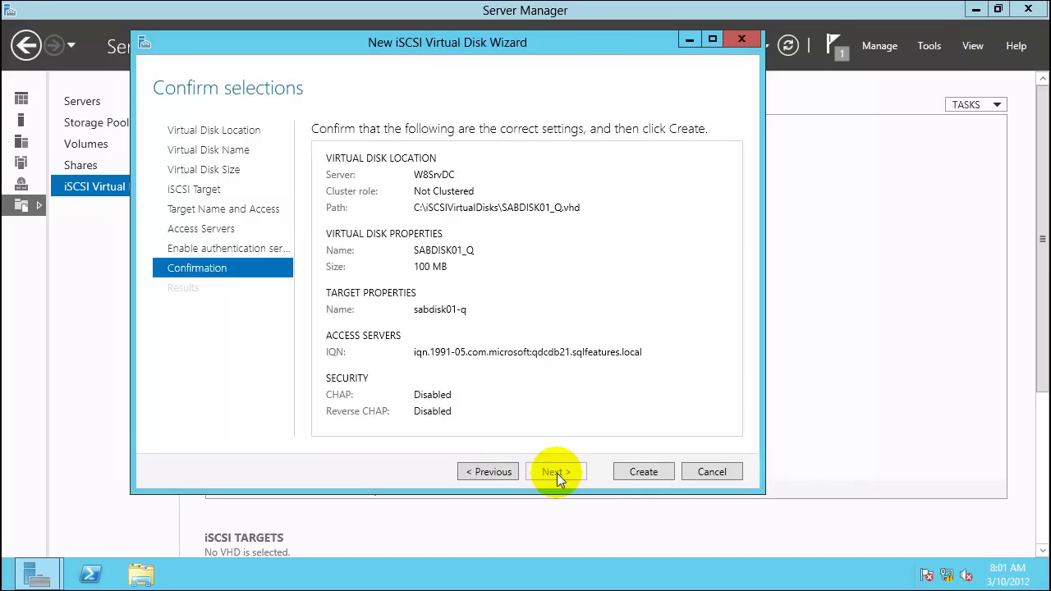
click(658, 472)
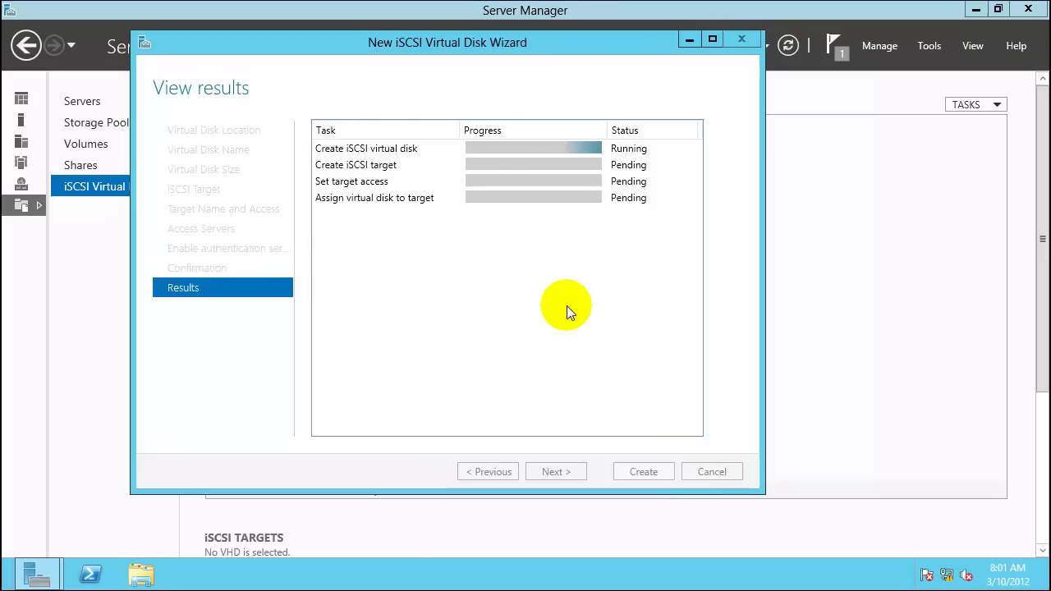
click(654, 471)
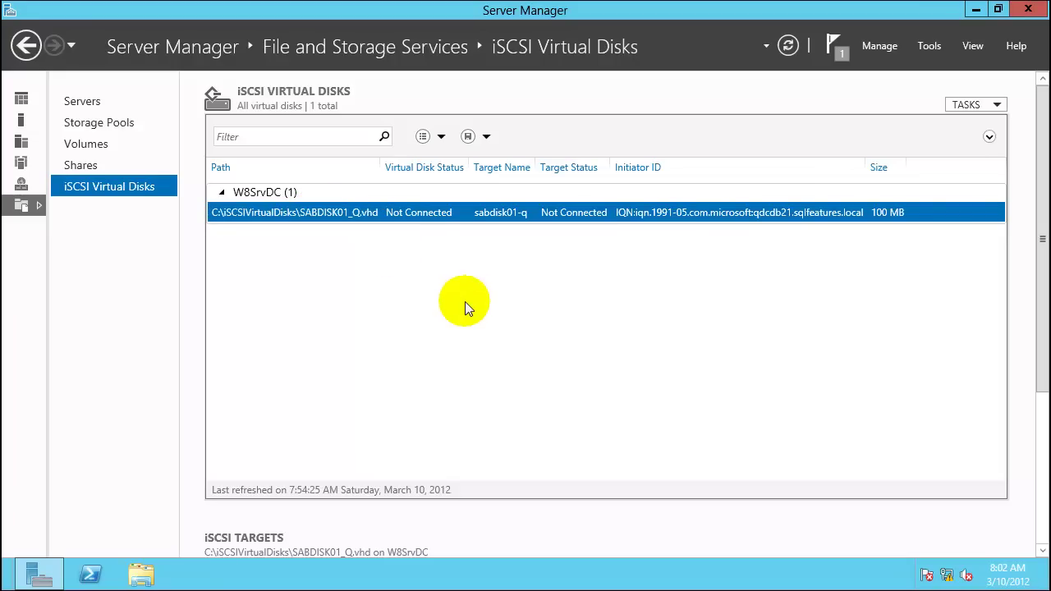
- On the cluster node, open the iSCSI Initiator and quick-connect to the target server at 10.0.0.99
click(22, 98)
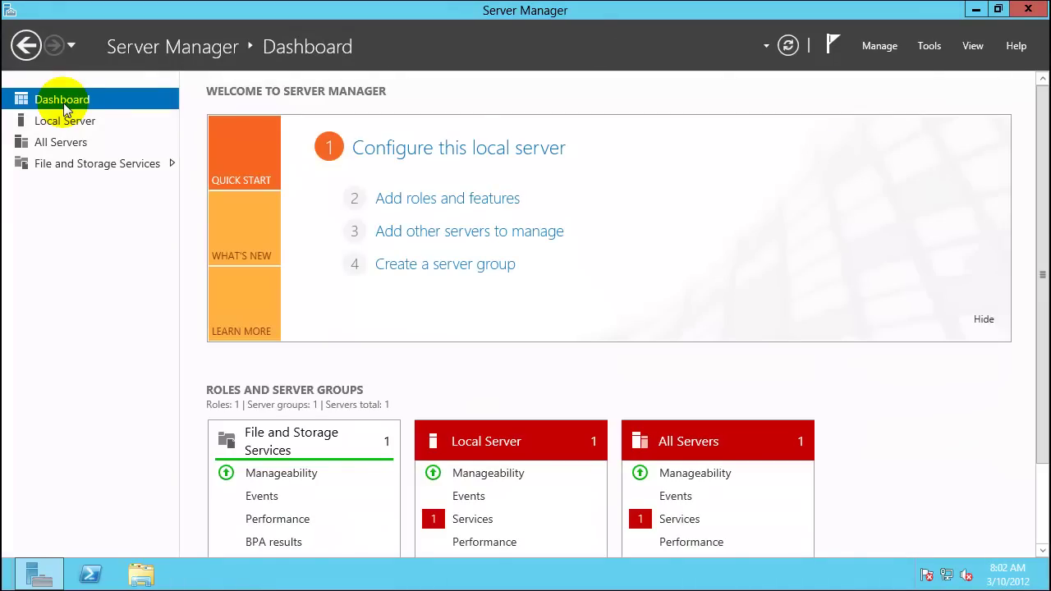
click(927, 49)
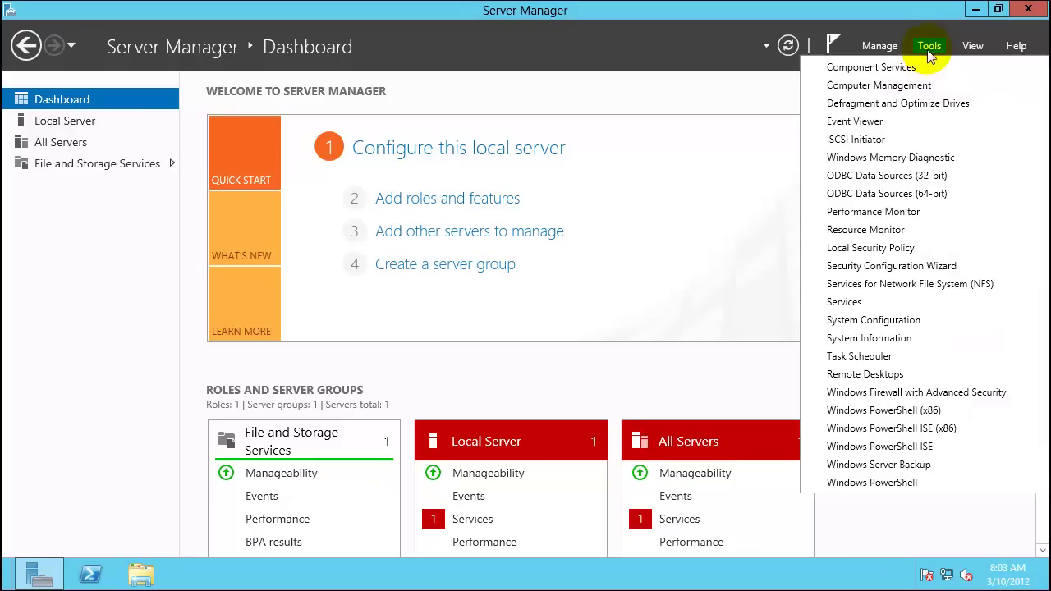
click(901, 141)
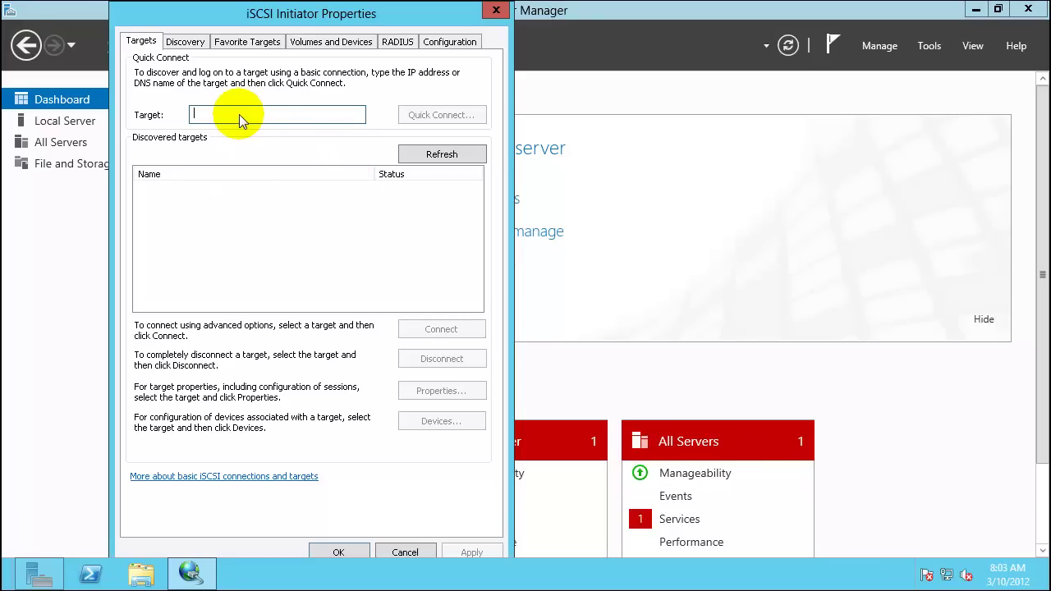
text(10.0.0.99)
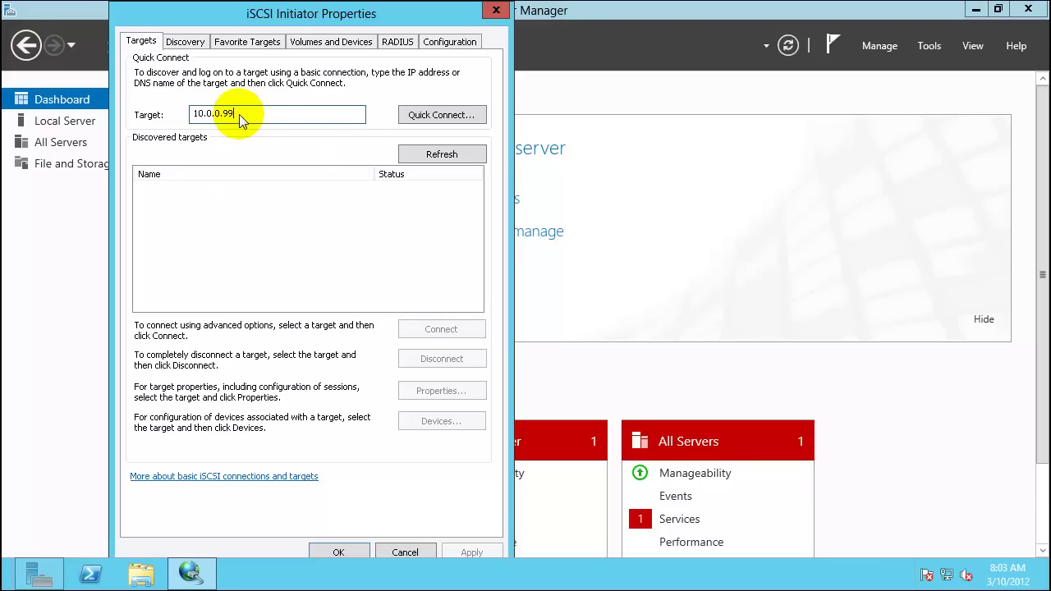
click(435, 115)
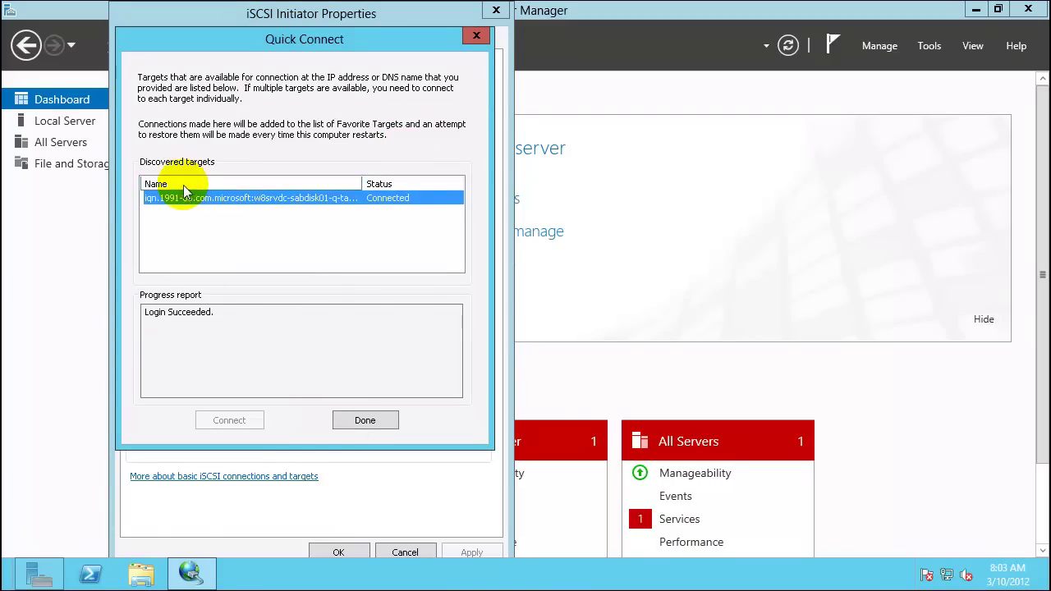
click(364, 420)
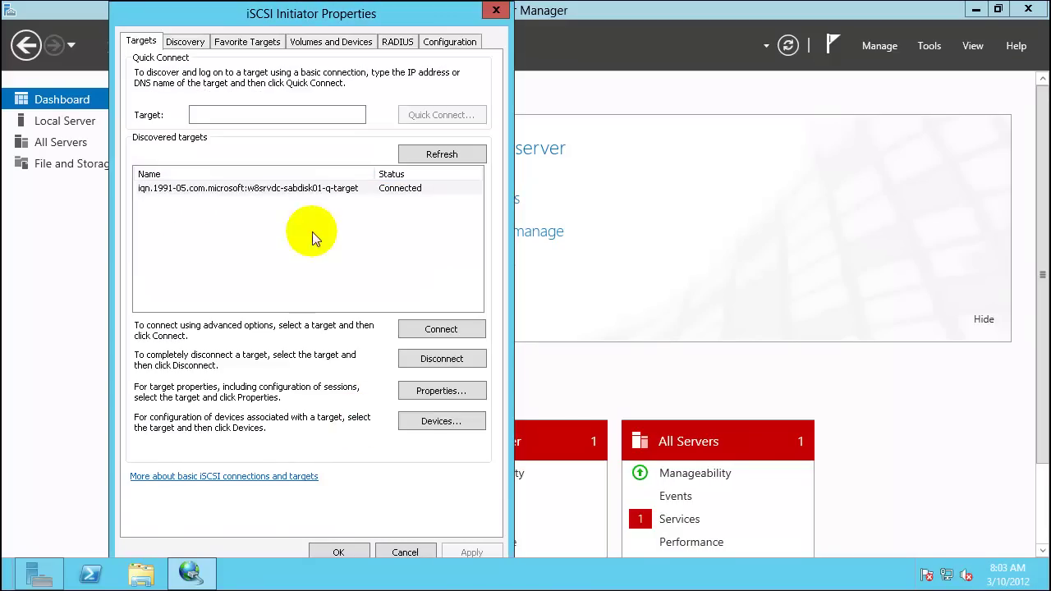
- Auto-configure the connected target's volumes and devices in the iSCSI Initiator, review the target entry, and accept the properties
click(302, 191)
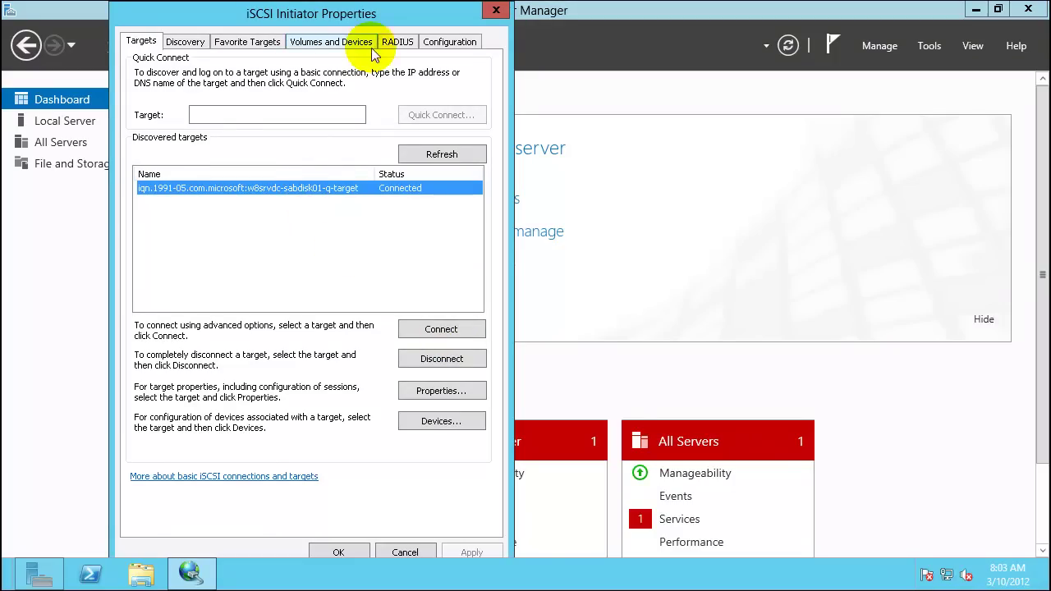
click(327, 45)
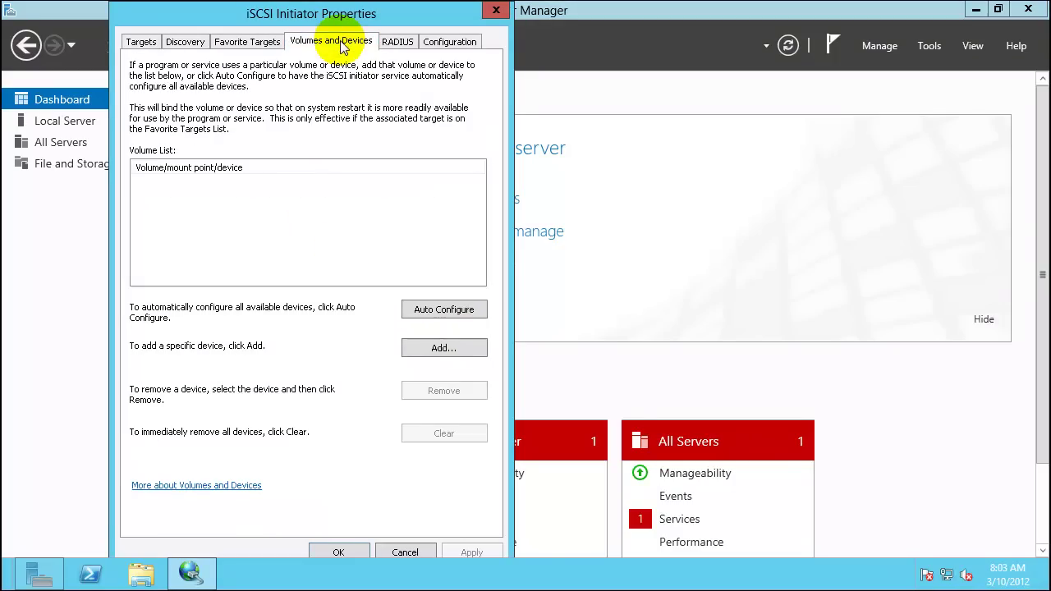
click(442, 309)
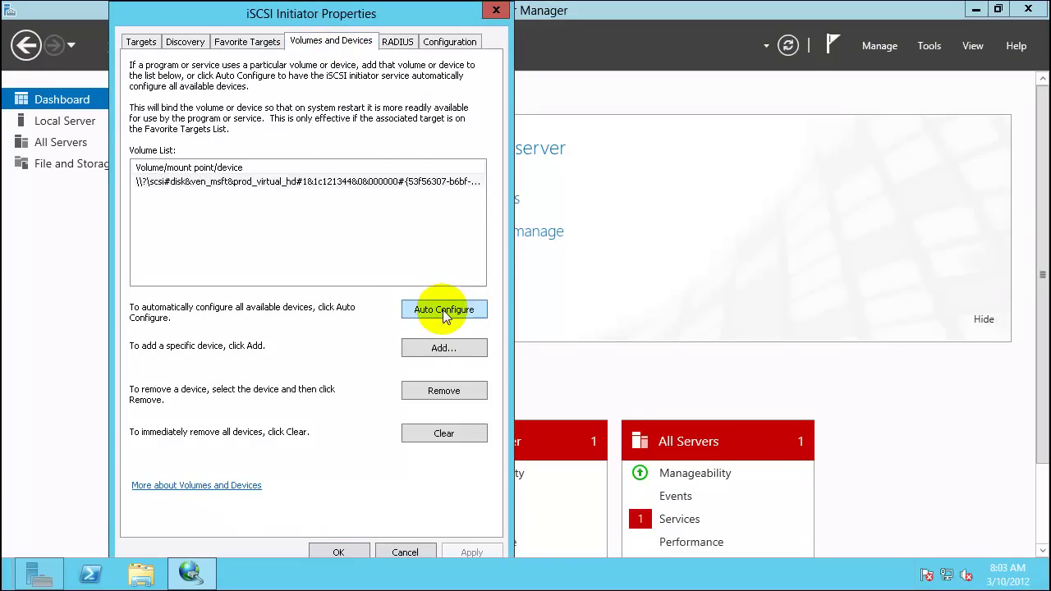
click(204, 182)
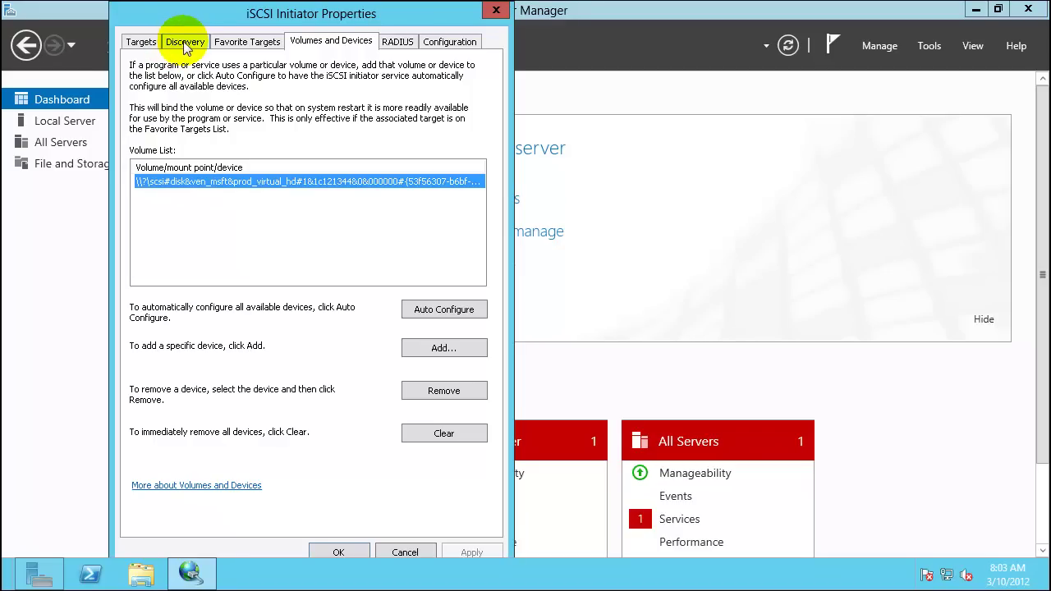
click(140, 41)
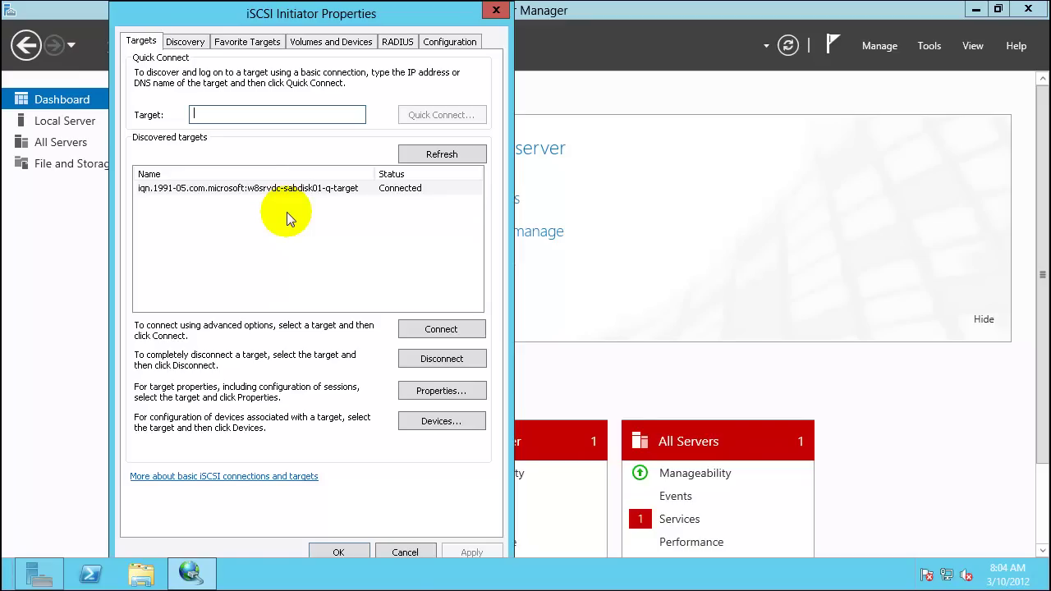
click(235, 190)
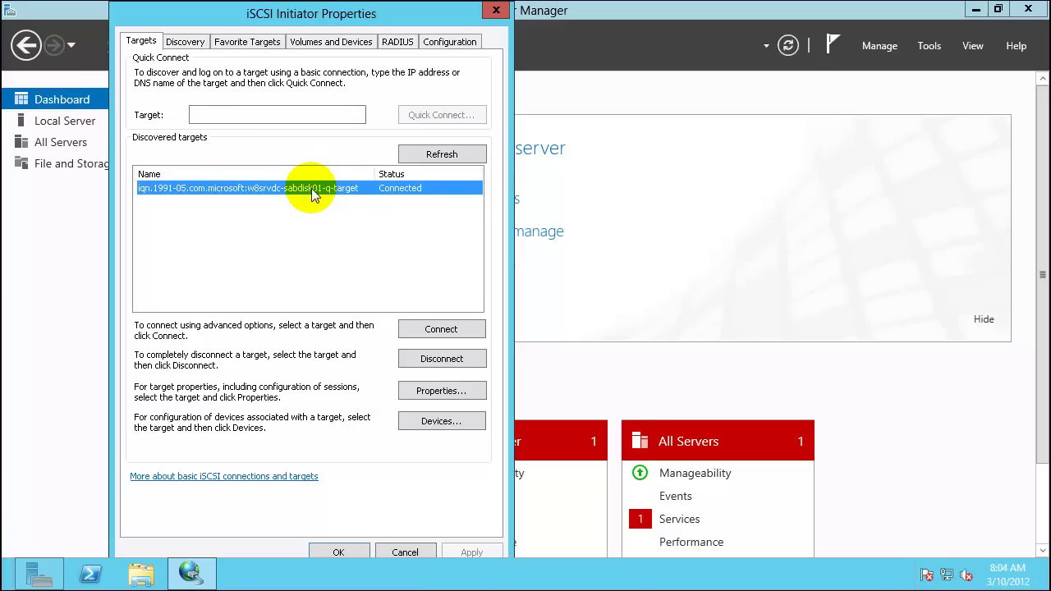
click(327, 42)
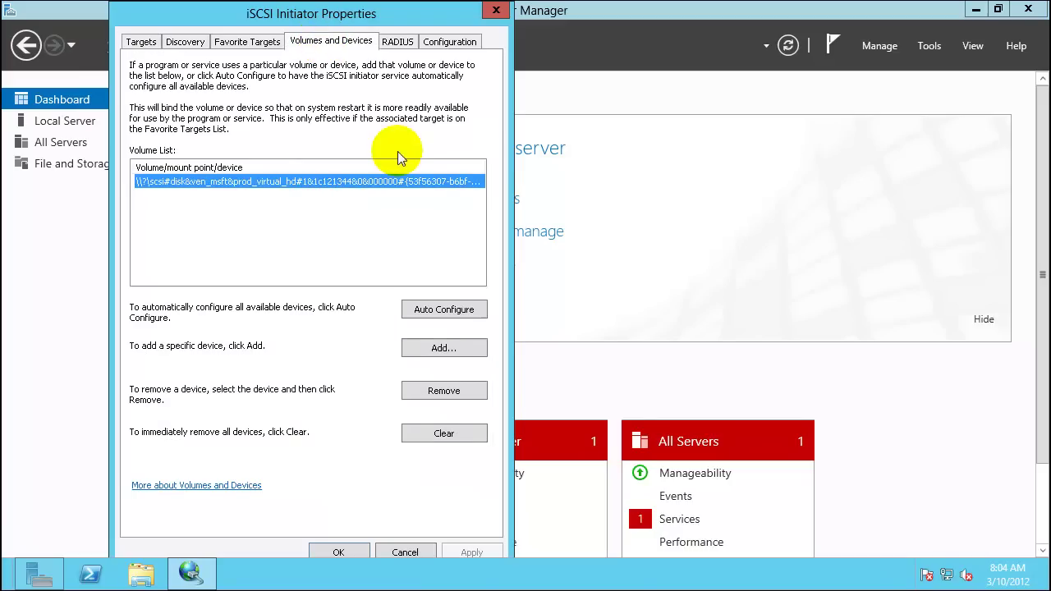
click(340, 552)
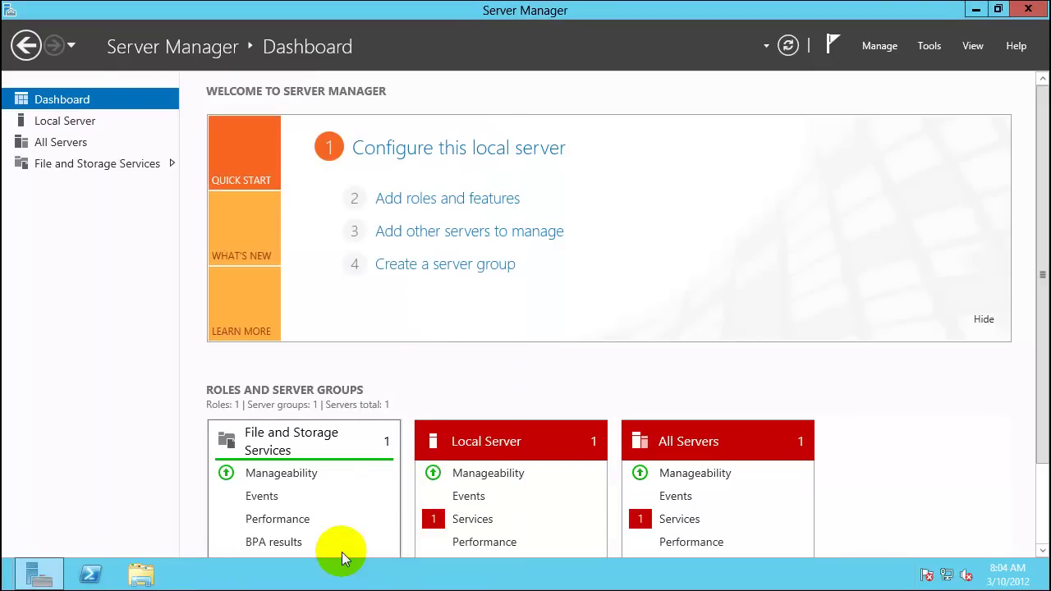
- Open Disk Management in Computer Management and bring the 100 MB Disk 1 online
click(929, 45)
click(901, 85)
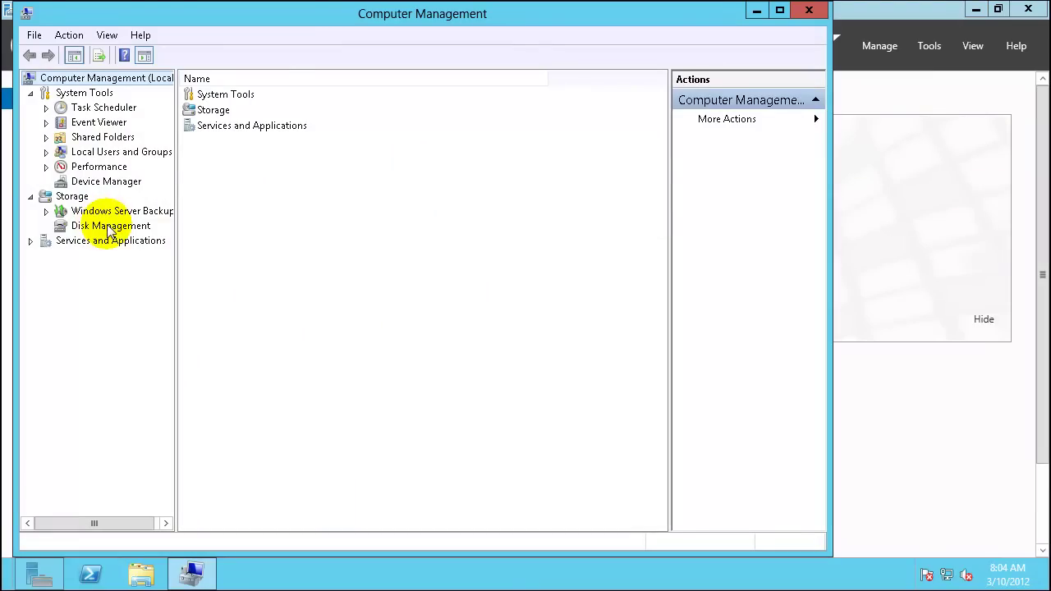
click(109, 227)
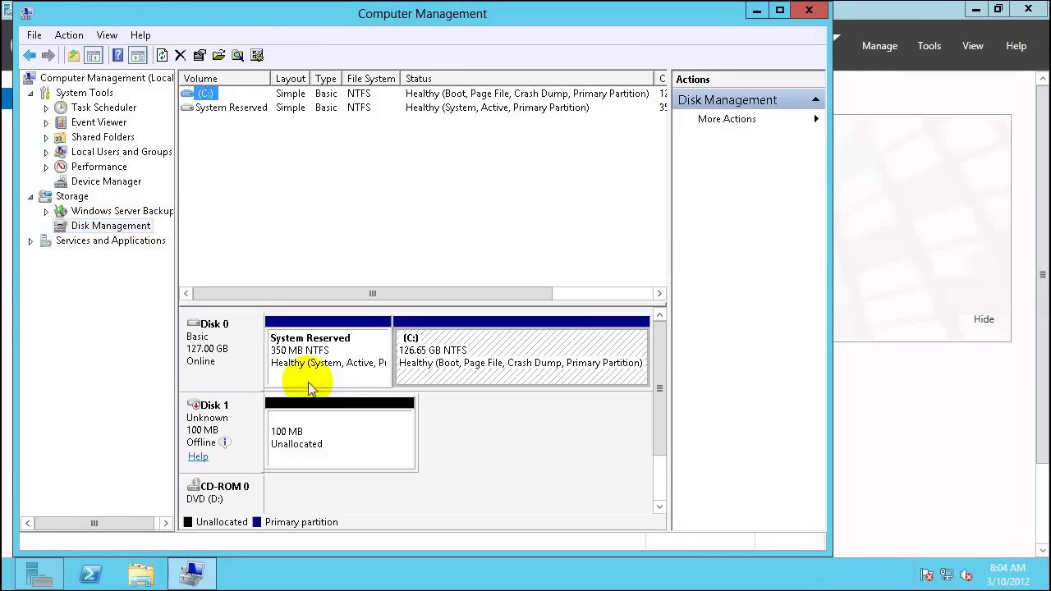
click(292, 431)
right_click(217, 444)
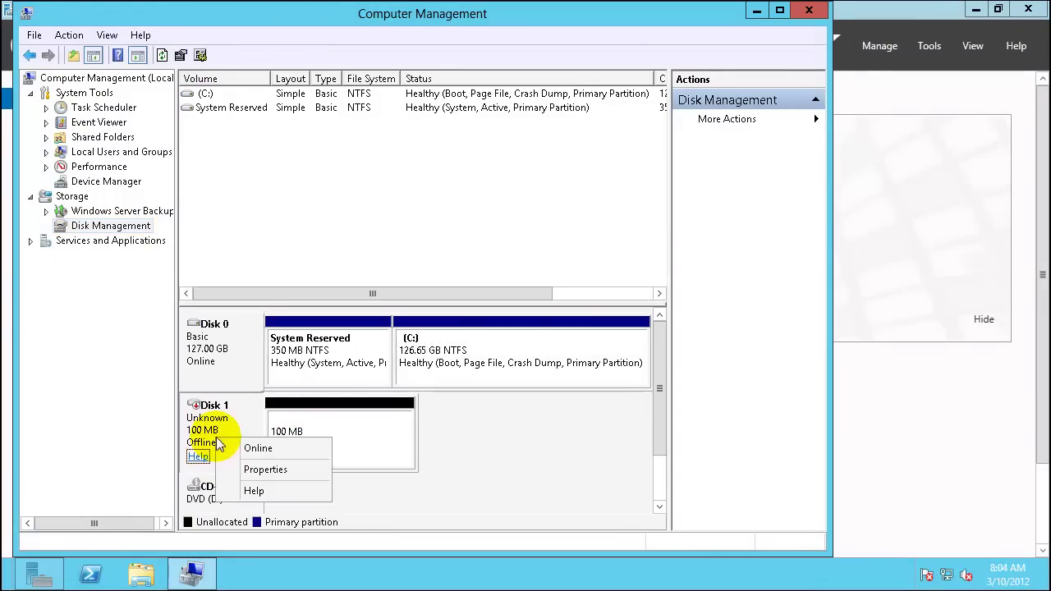
click(257, 448)
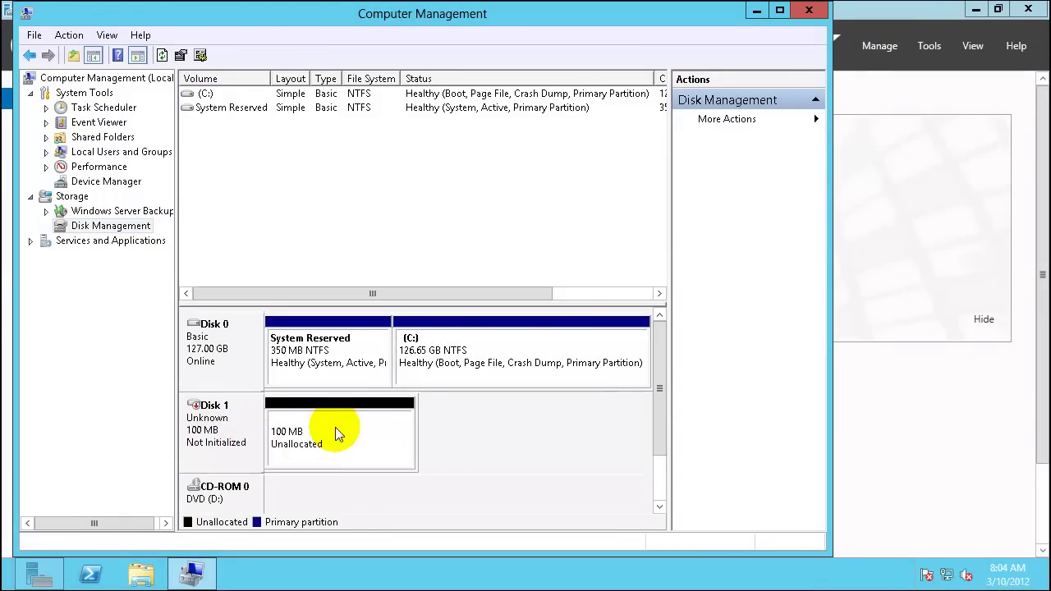
- Initialize Disk 1 with the MBR (Master Boot Record) partition style
right_click(219, 431)
click(256, 442)
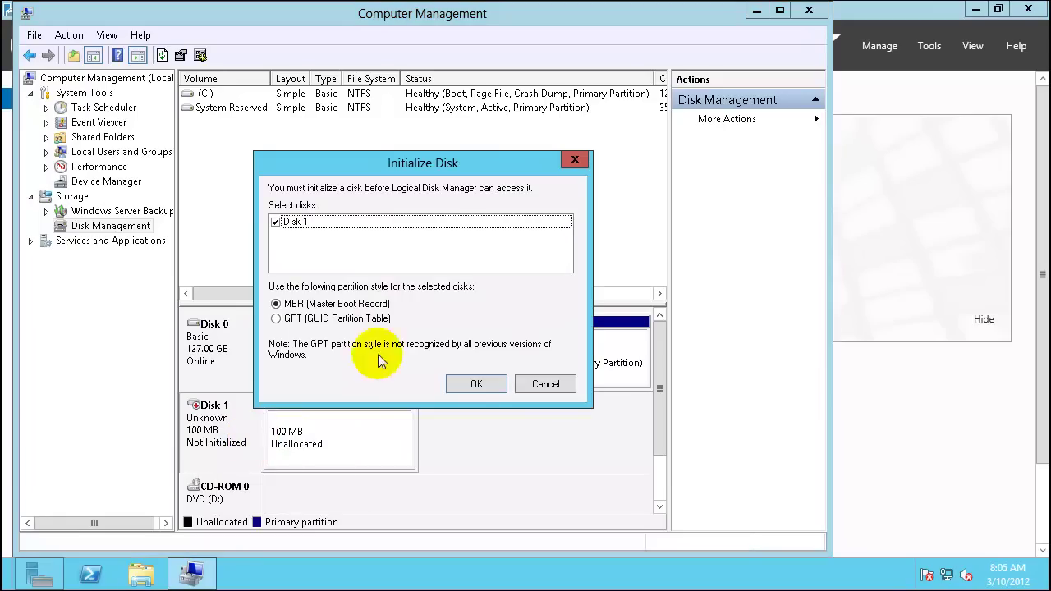
click(479, 382)
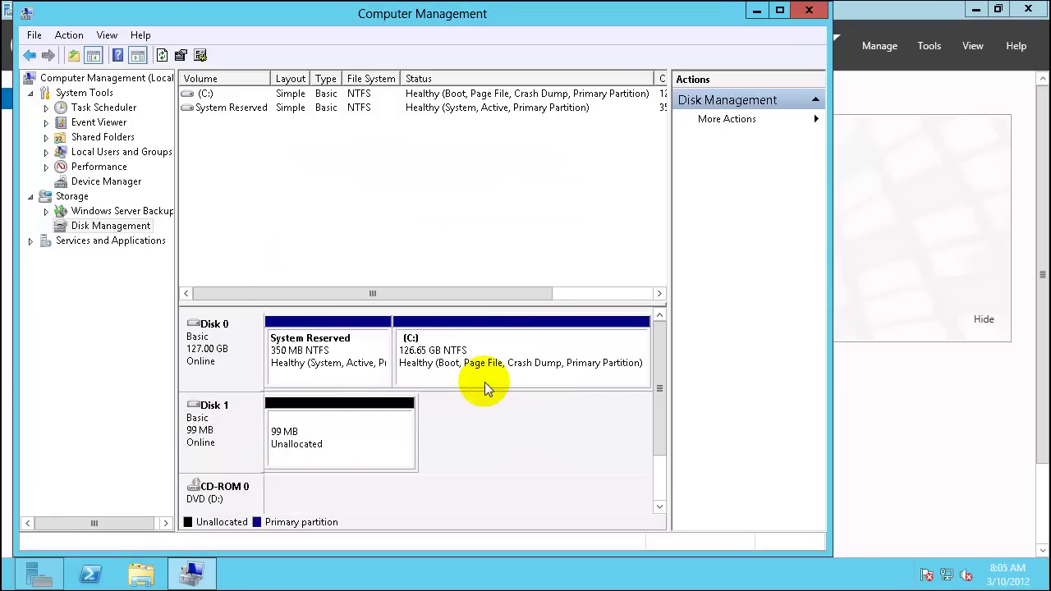
- Create a quick-formatted NTFS simple volume labelled New Volume on Disk 1 with the wizard's default settings, then close Computer Management
right_click(307, 427)
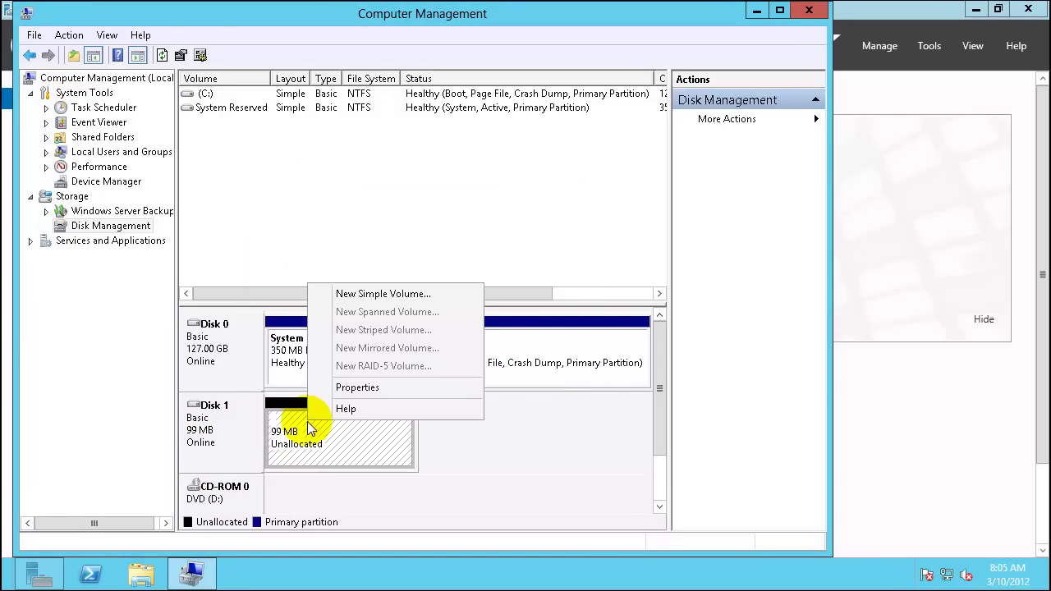
click(387, 295)
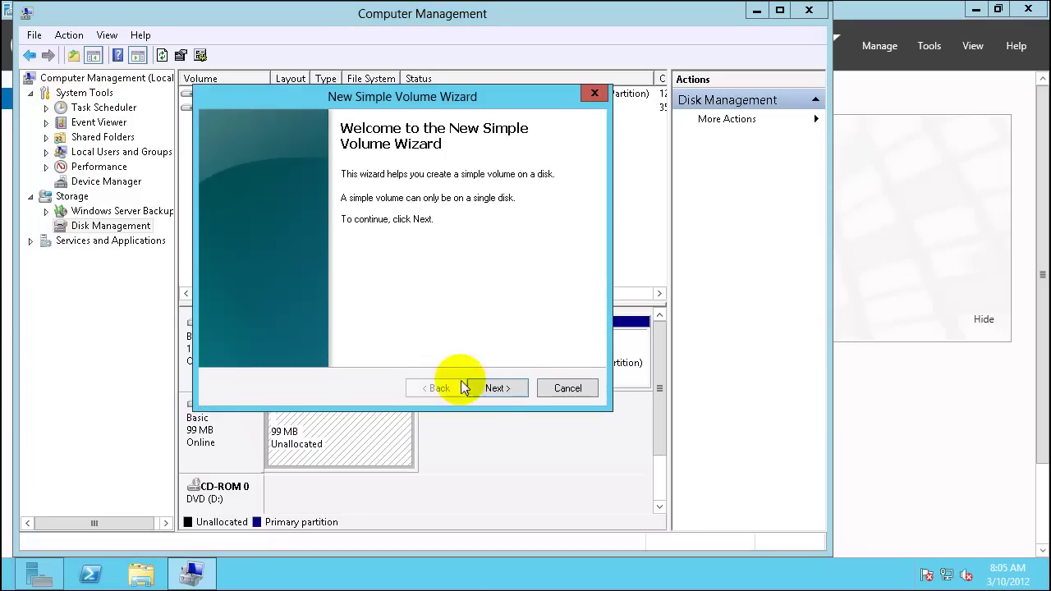
click(493, 388)
click(493, 388)
click(493, 388)
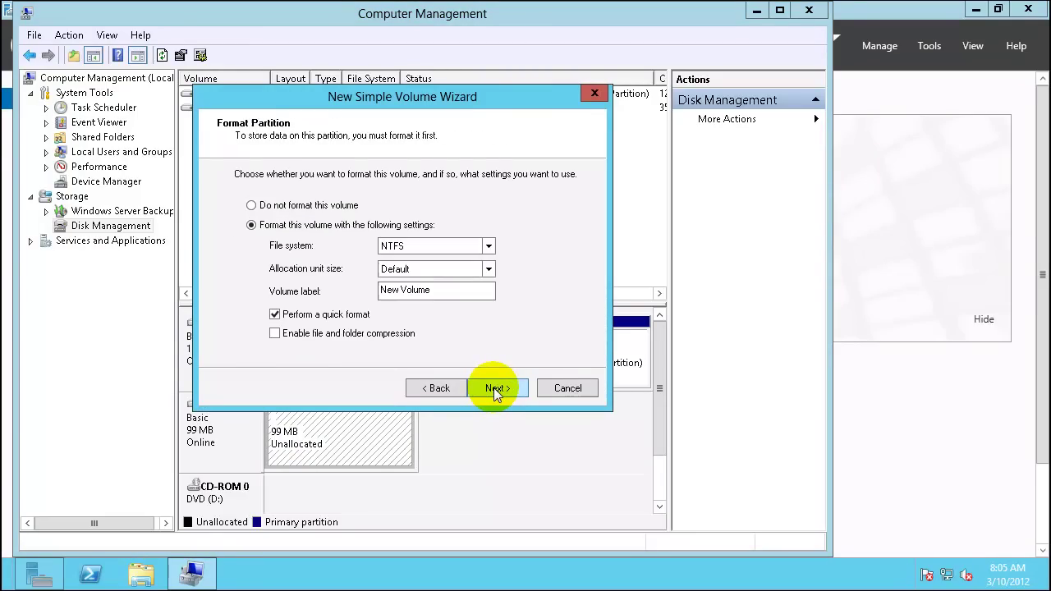
click(493, 388)
click(494, 388)
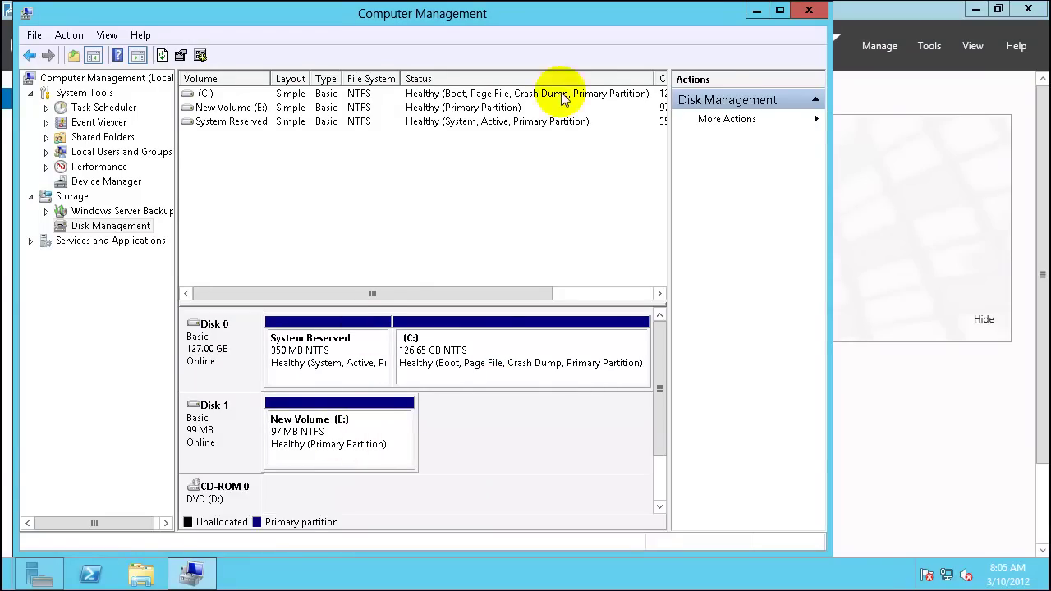
click(808, 11)
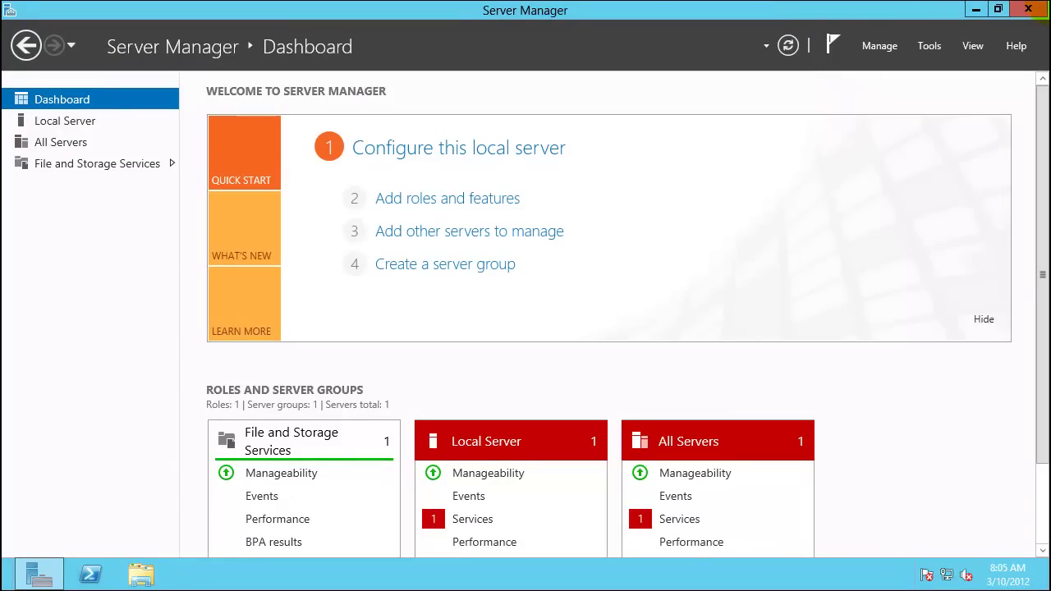
- Close Server Manager and check the New Volume (E:) drive's contents and its entry under Computer in File Explorer
click(1028, 8)
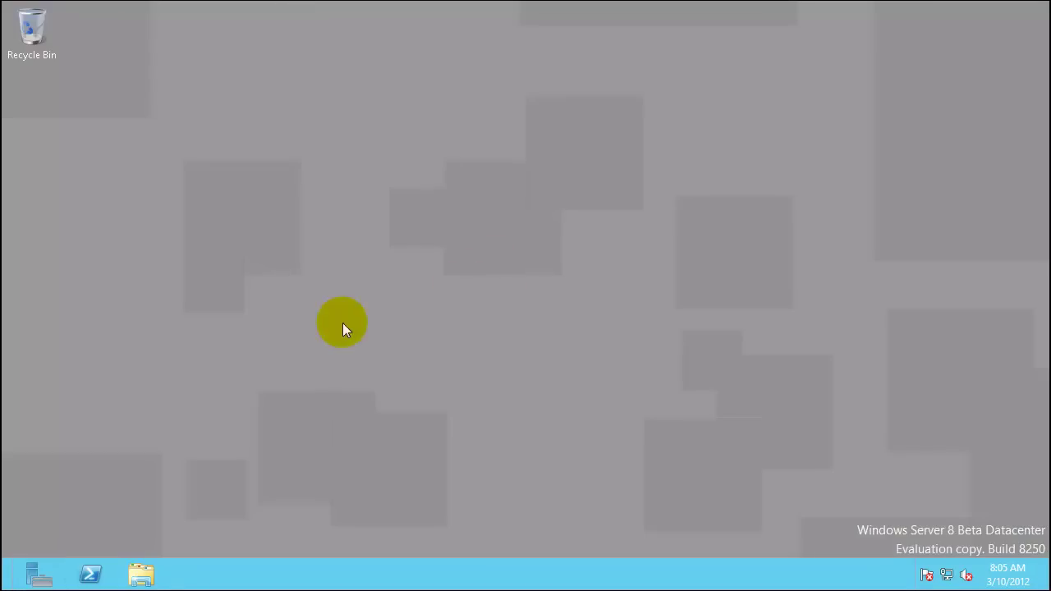
click(139, 573)
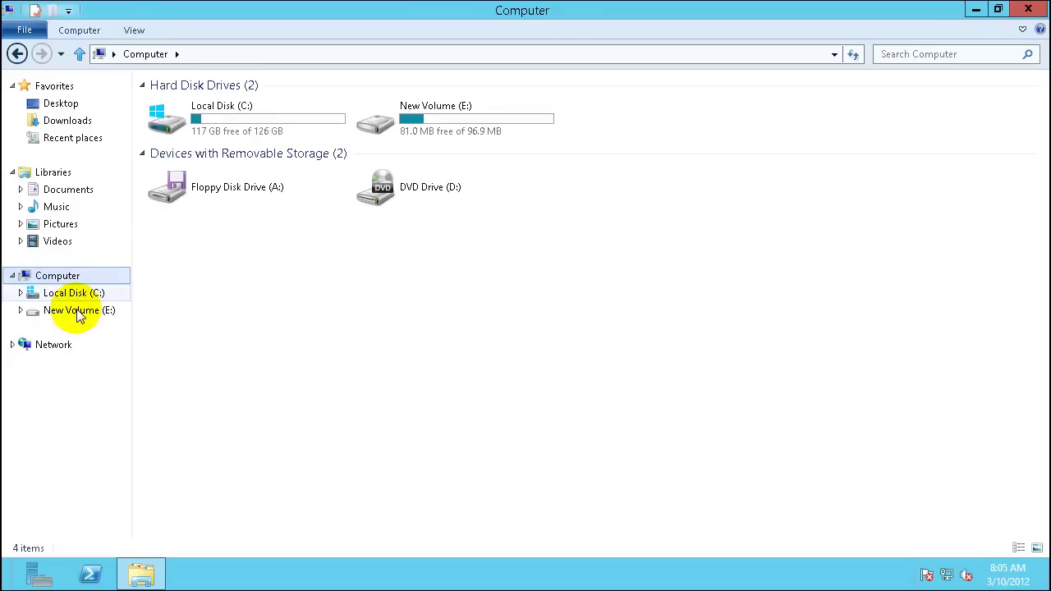
click(76, 313)
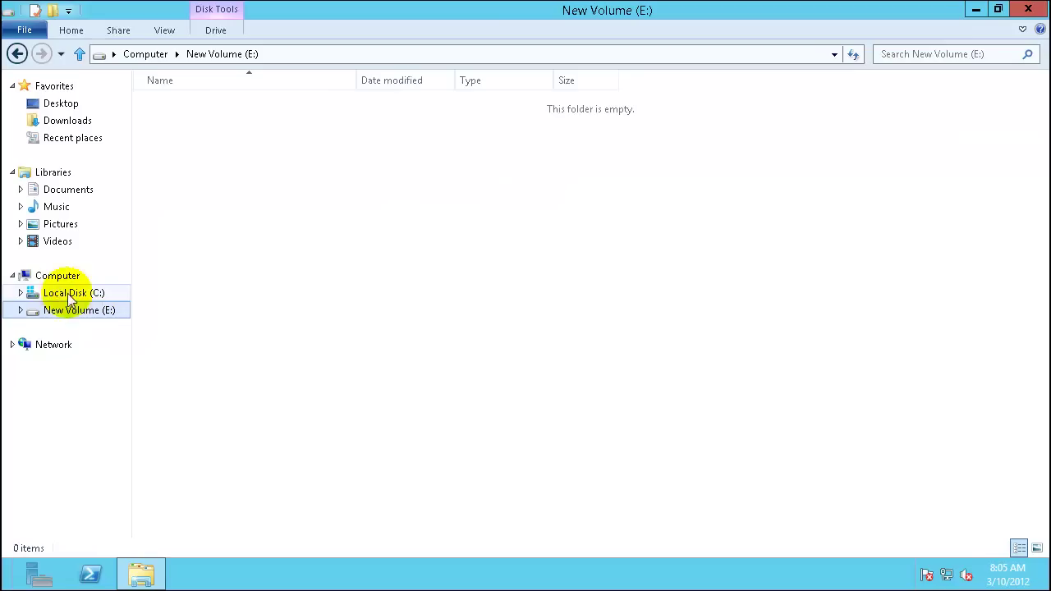
click(49, 276)
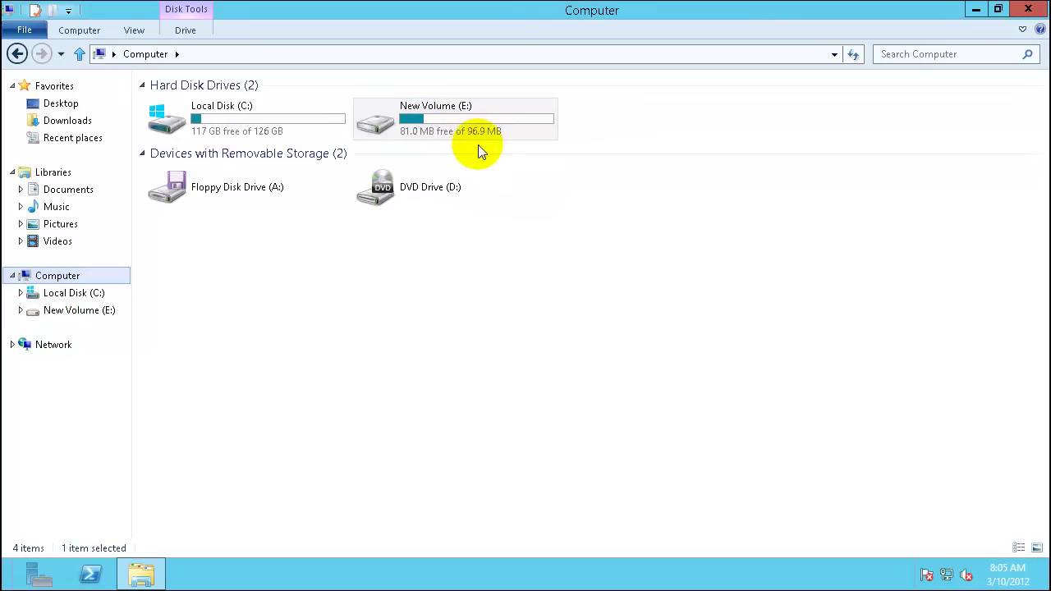